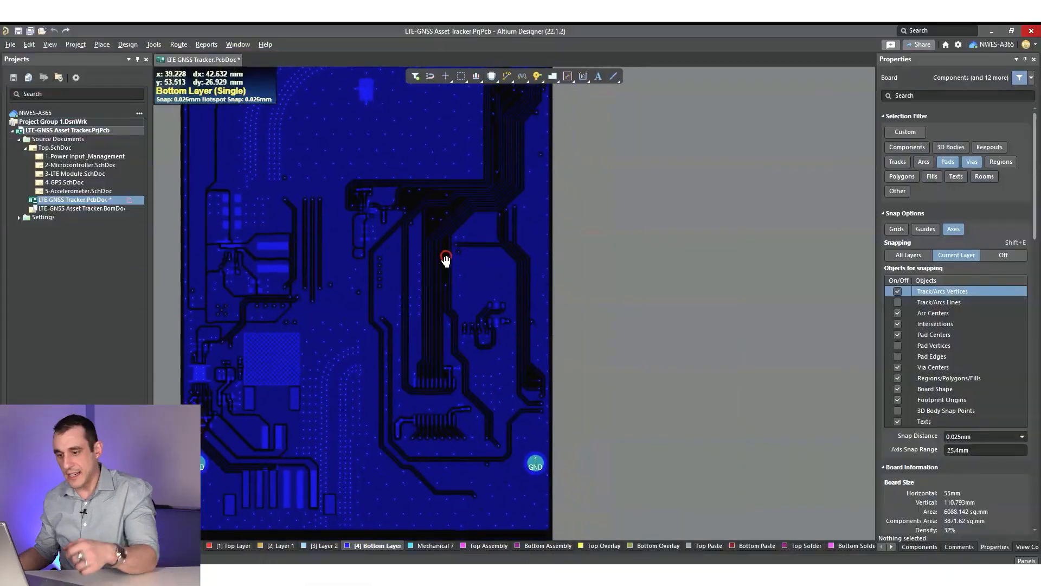
Step: Examine the bottom-layer routing around the IC10 pads, the +5V0 connector pads and the vias along the board edge
right_click_drag(453, 272, 465, 259)
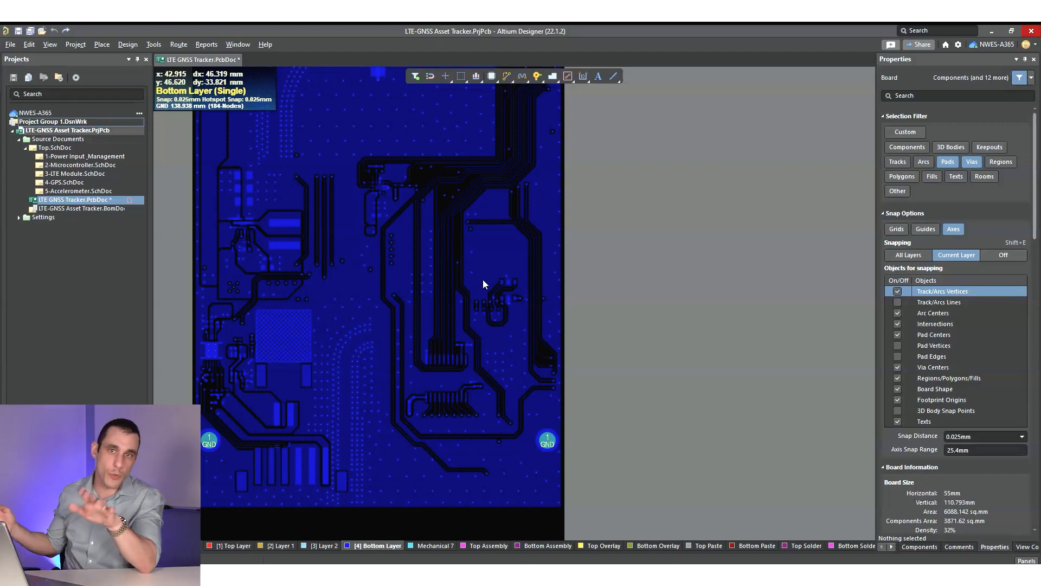
scroll(444, 337, "up", 5, "ctrl")
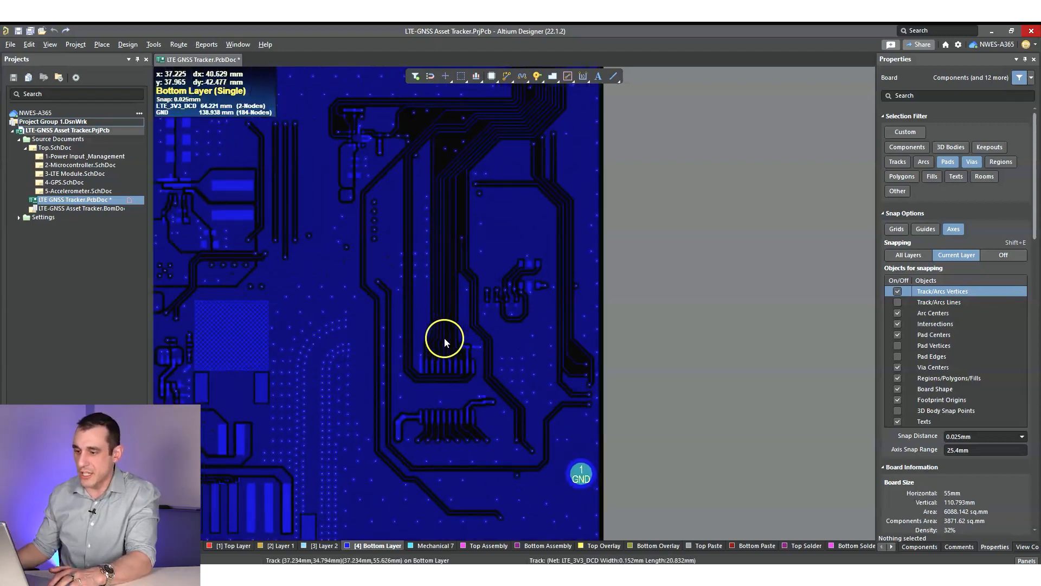
scroll(444, 344, "up", 4, "ctrl")
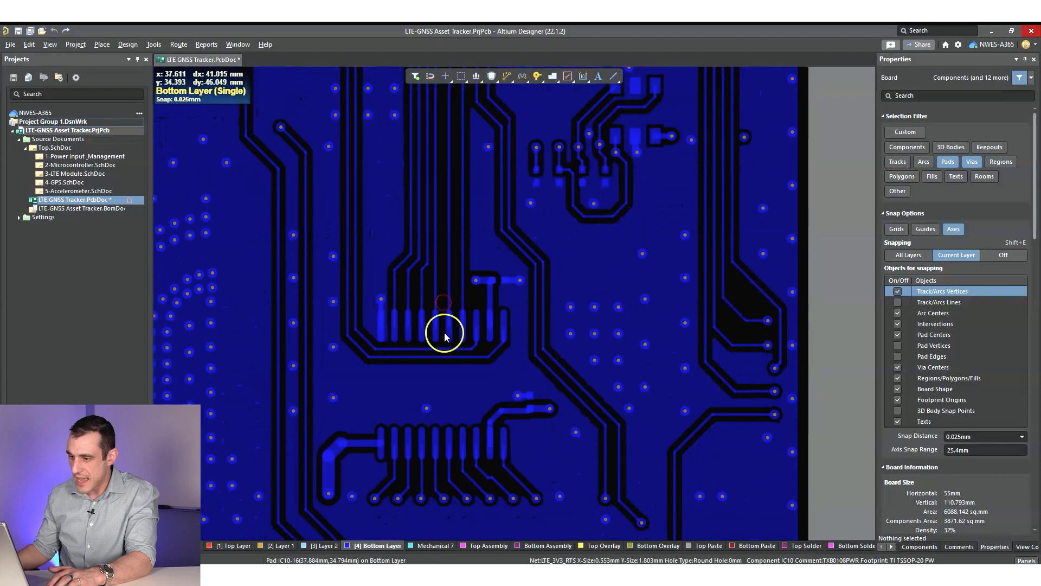
scroll(444, 245, "up", 4)
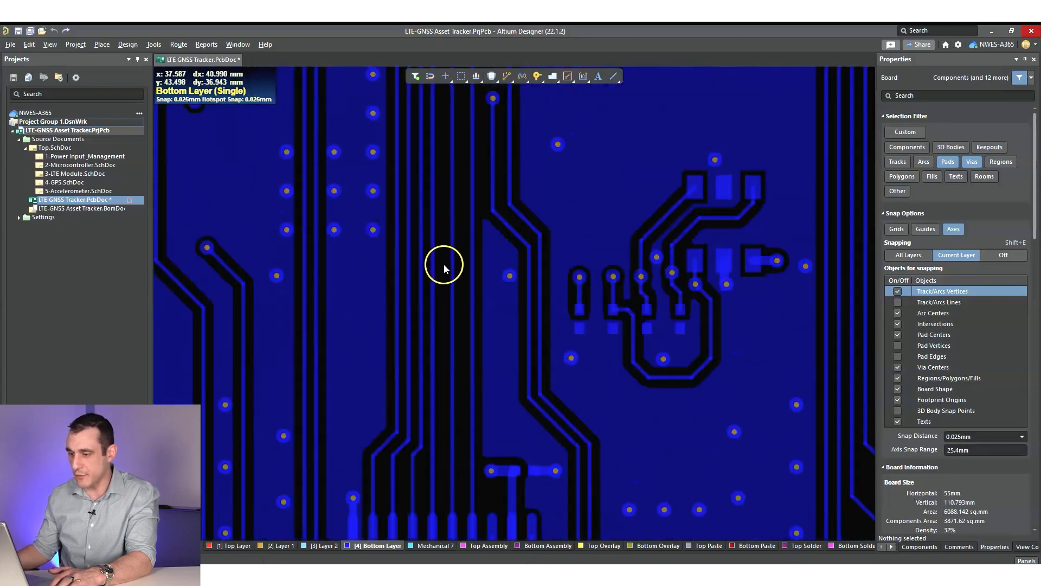
scroll(432, 358, "down", 3)
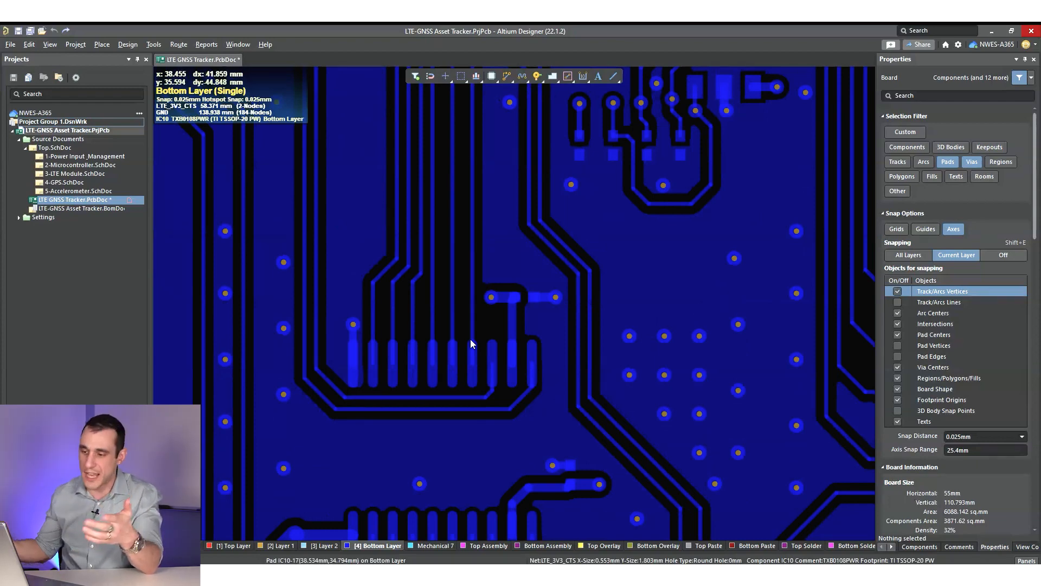
right_click_drag(510, 140, 412, 456)
right_click_drag(470, 228, 394, 461)
scroll(434, 315, "up", 7)
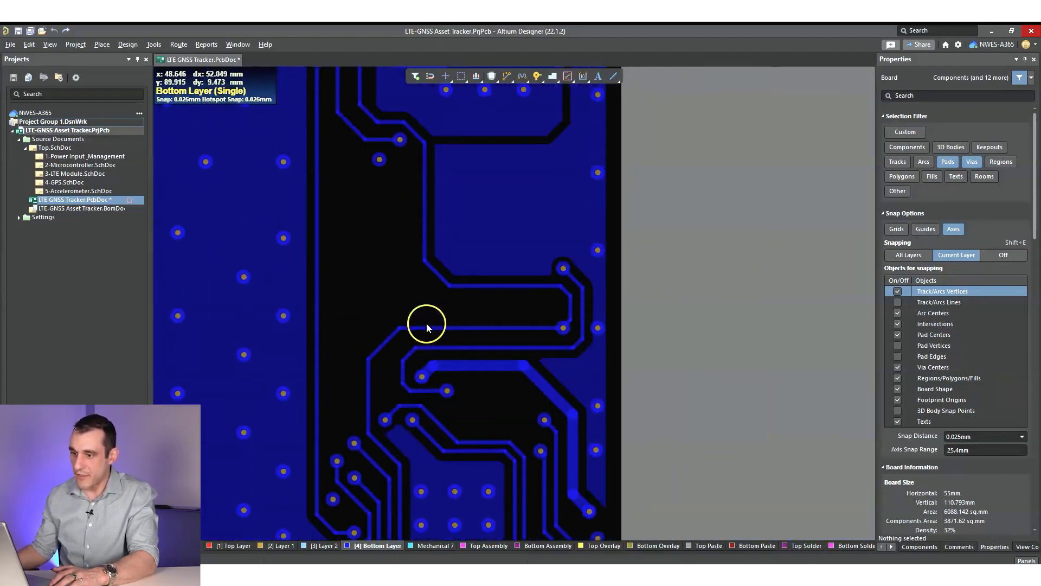
scroll(425, 319, "down", 5)
scroll(422, 318, "up", 11)
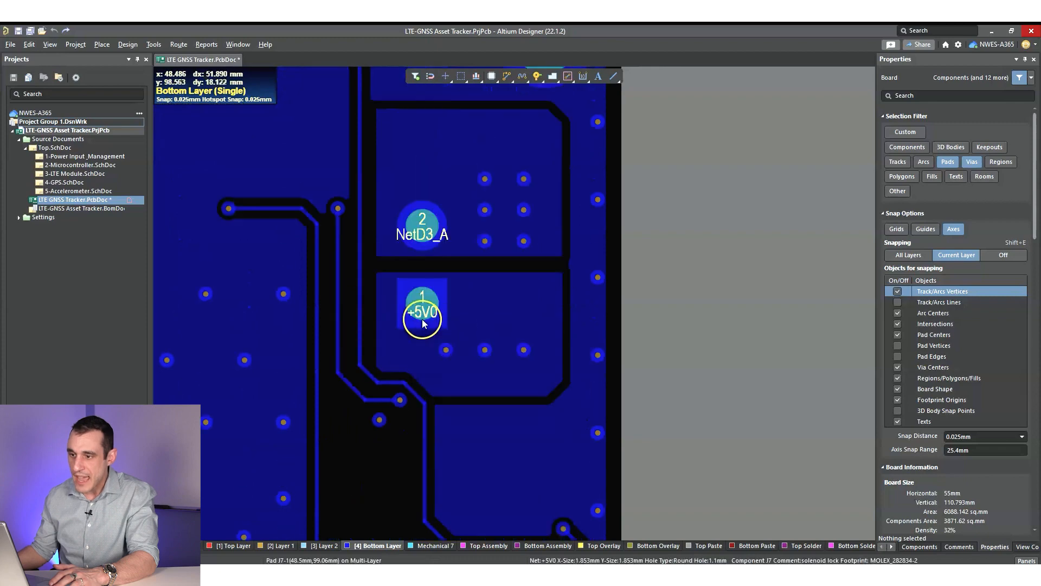
scroll(423, 321, "up", 5)
scroll(423, 321, "down", 10)
scroll(423, 325, "down", 10)
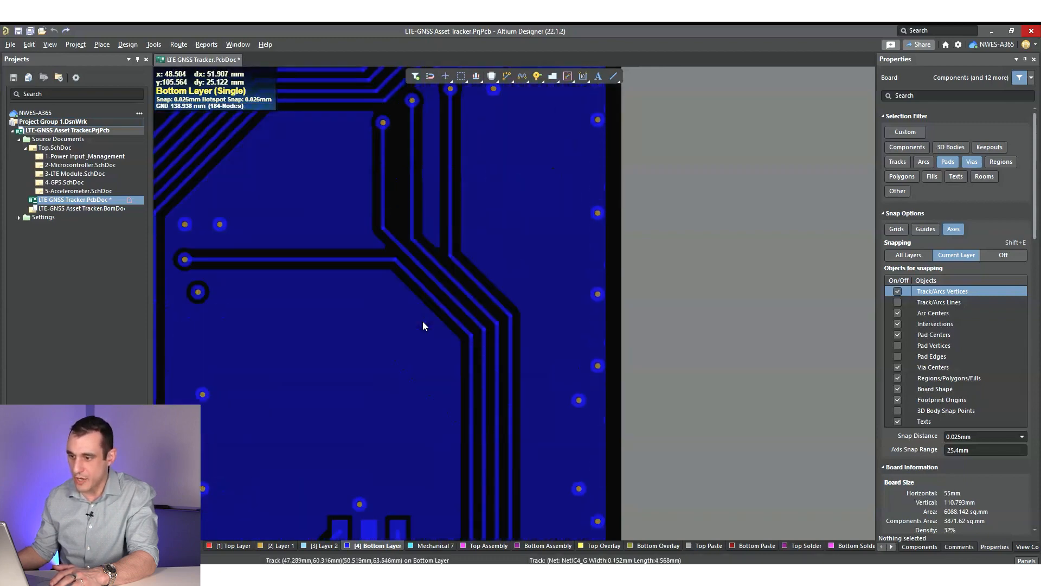
scroll(423, 323, "down", 15)
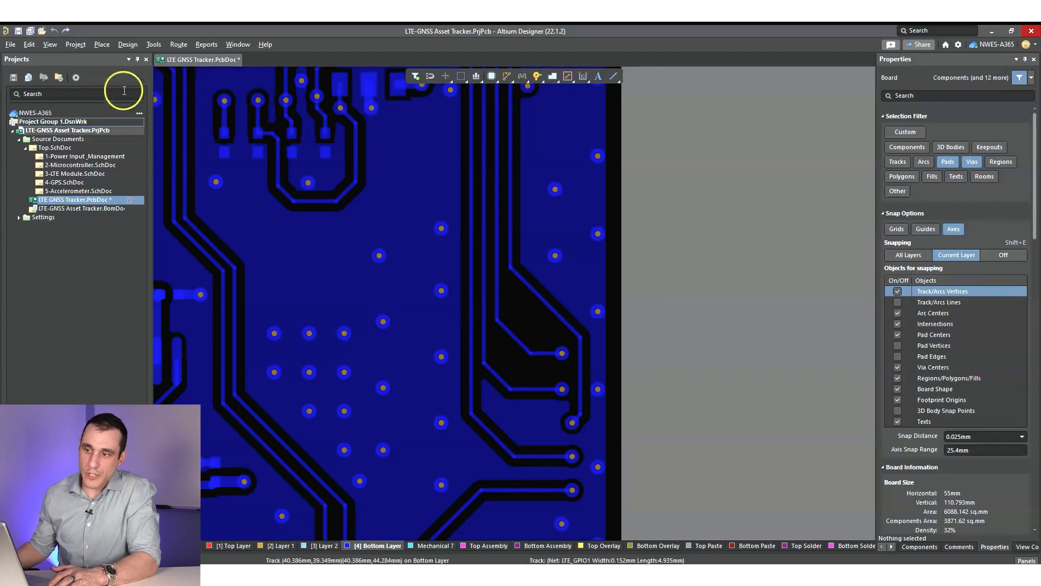
left_click(157, 46)
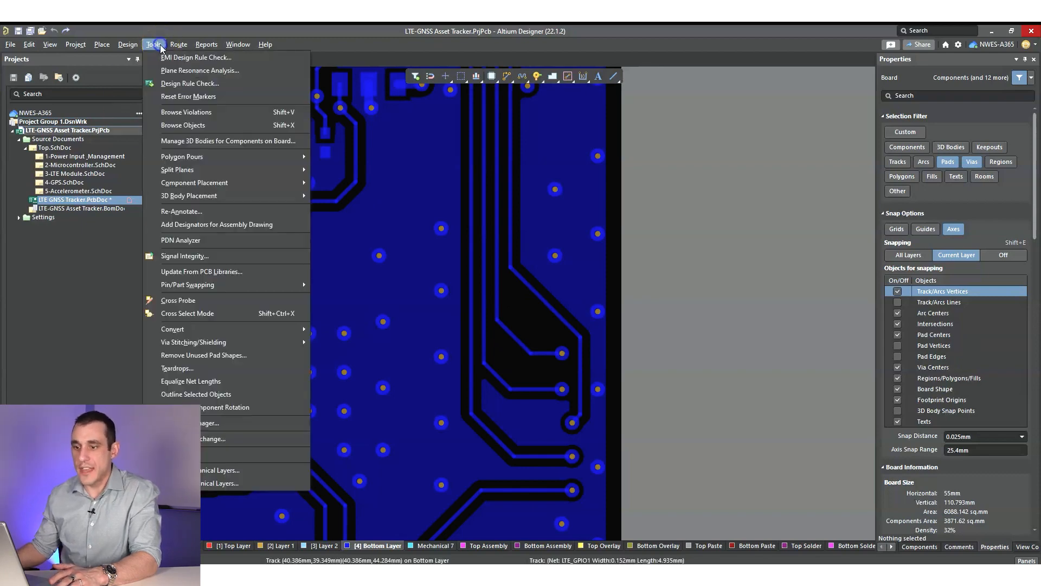
left_click(229, 369)
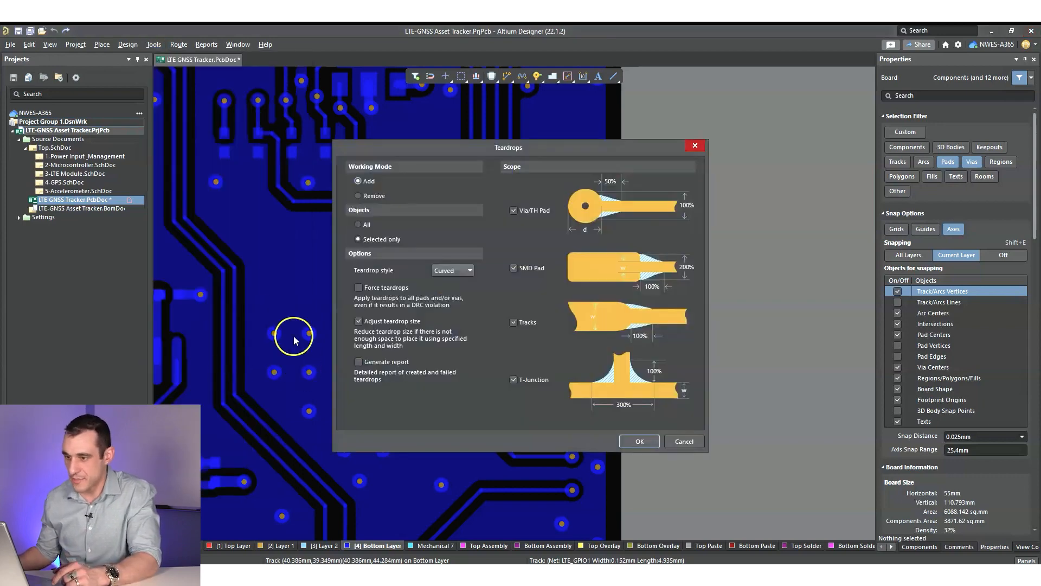
left_click(368, 226)
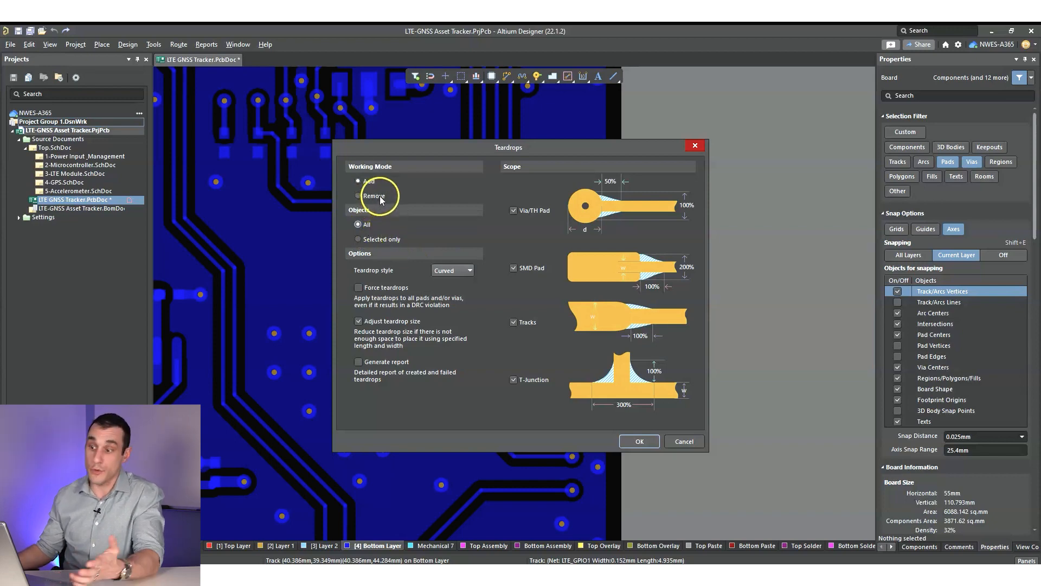
left_click(468, 270)
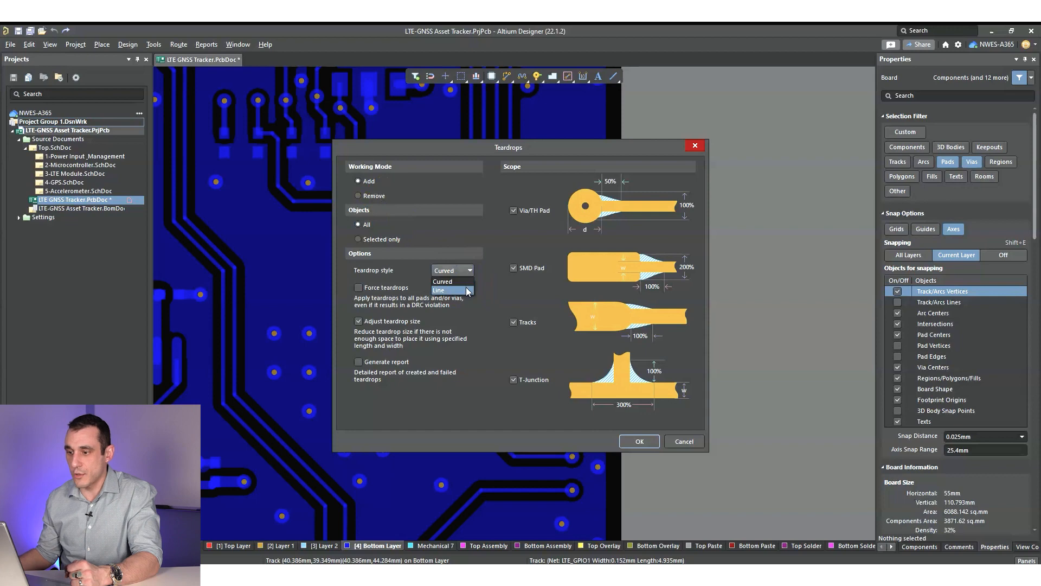
left_click(495, 255)
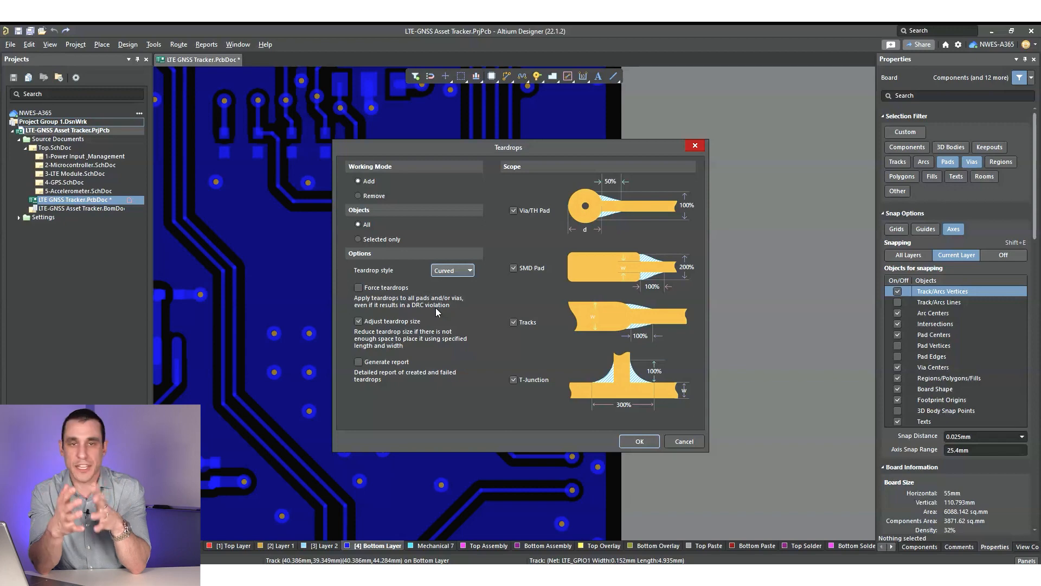
left_click(357, 288)
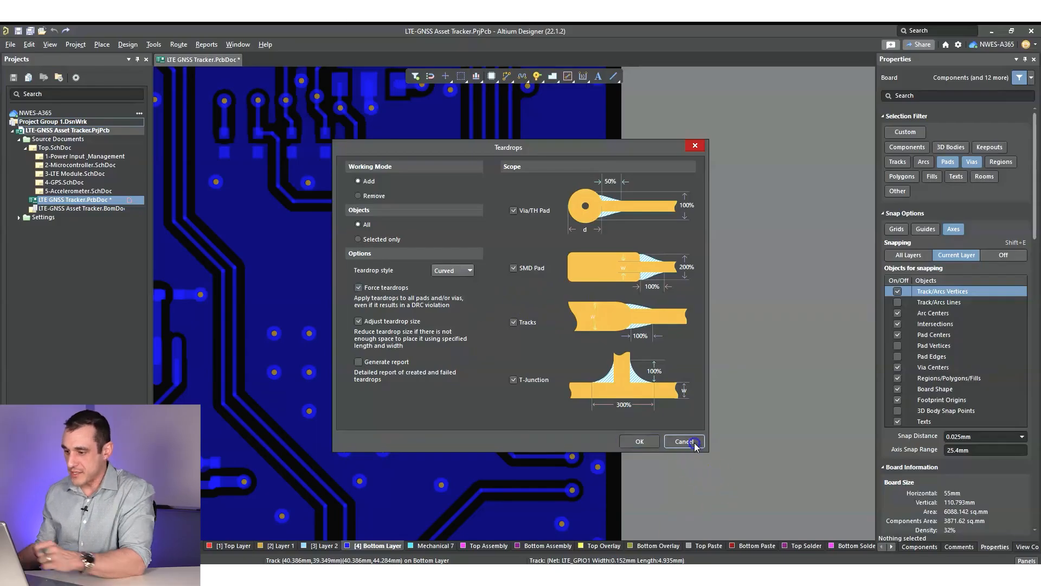
left_click(683, 441)
Step: Add forced curved teardrops with 100% via/TH pad length to only the GPS_I2C_SCL, GPS_I2C_SDA, NetA4_25 and DATA_RDY vias
scroll(678, 401, "up", 2, "ctrl")
scroll(674, 278, "up", 2, "ctrl")
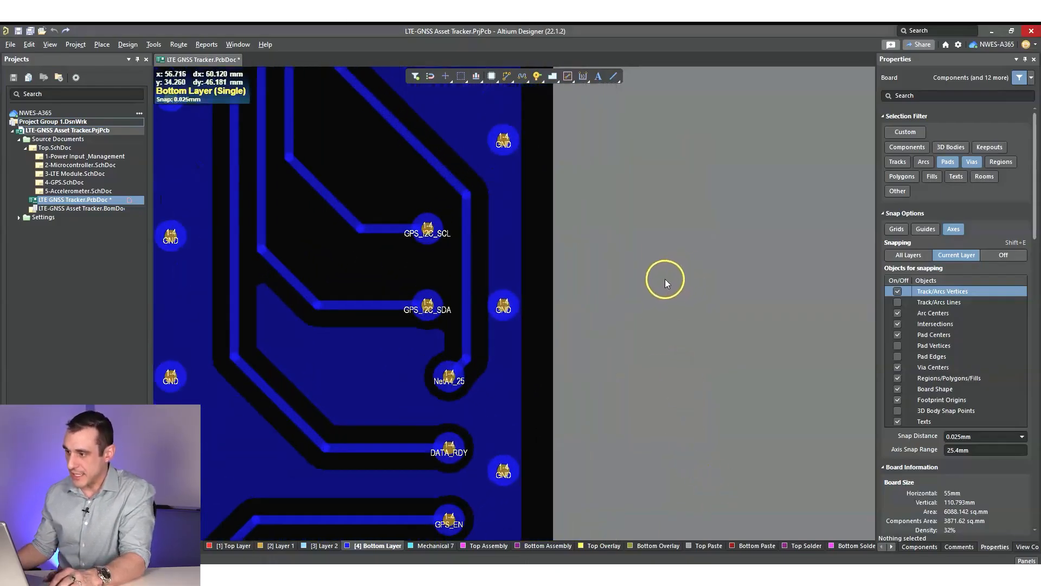
scroll(624, 261, "left", 2, "shift")
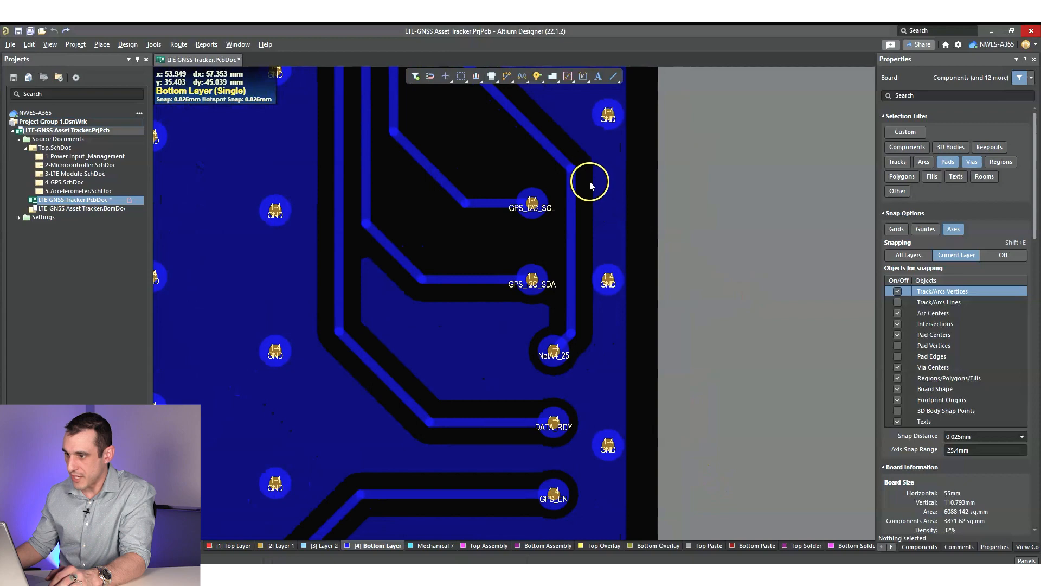
left_click_drag(588, 174, 457, 460)
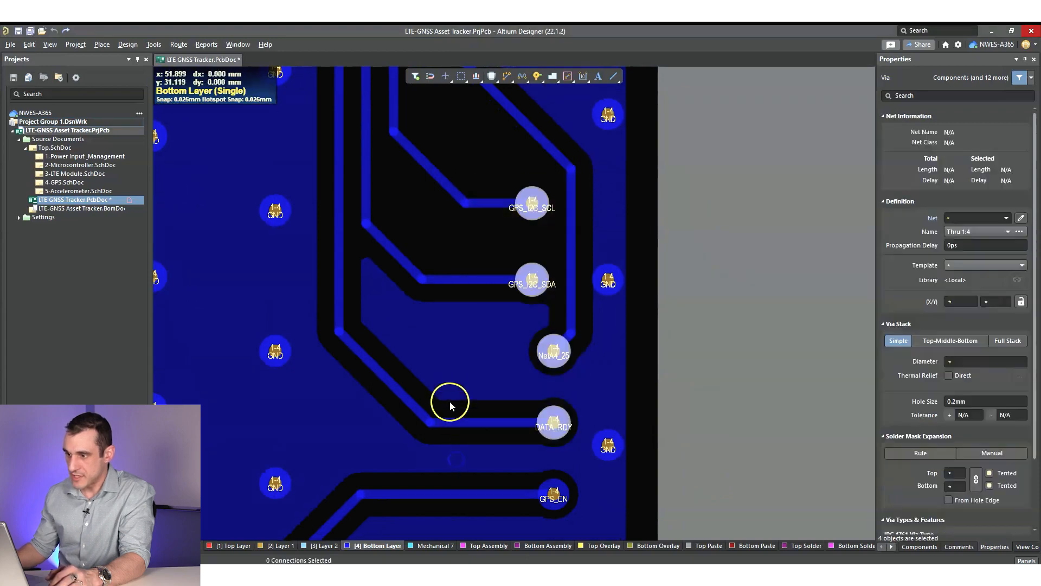
left_click(107, 44)
left_click(154, 43)
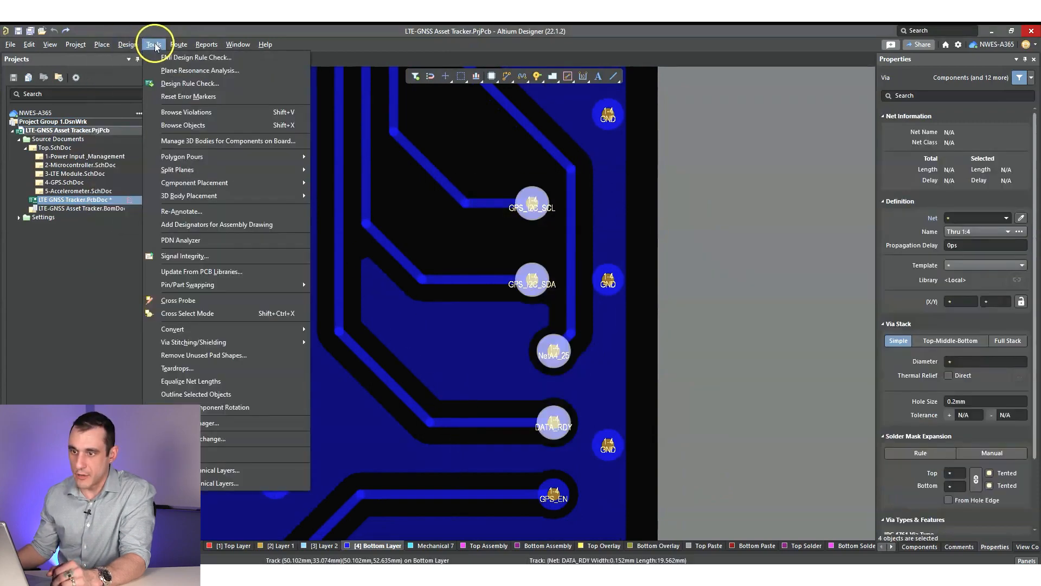
left_click(184, 367)
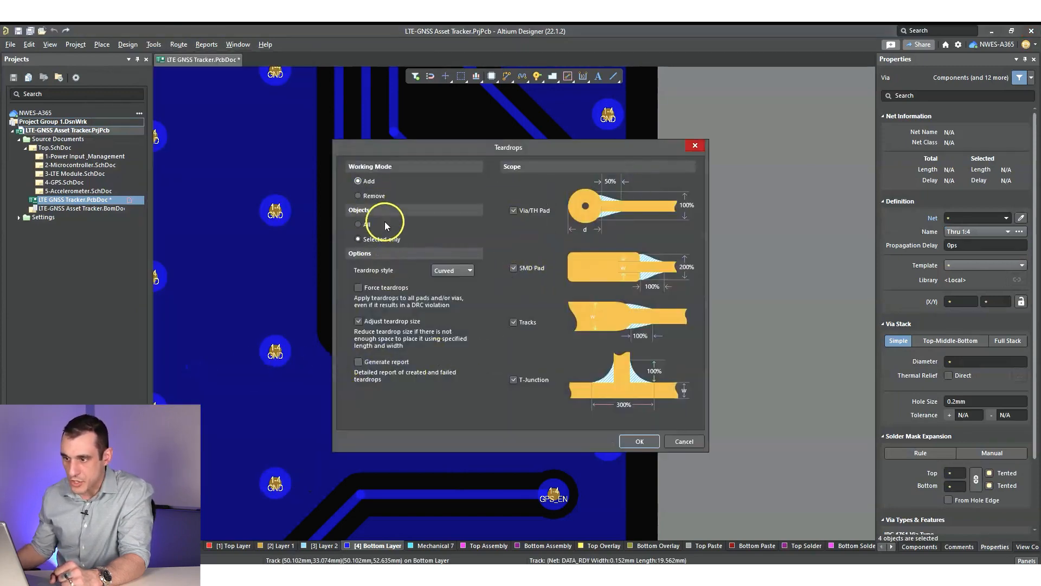
left_click(387, 287)
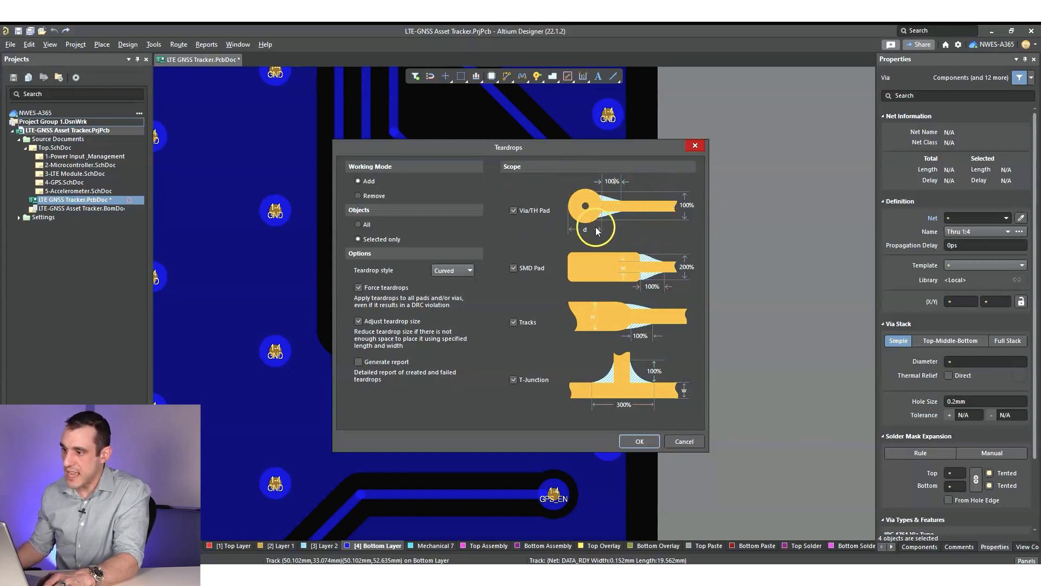
left_click(640, 441)
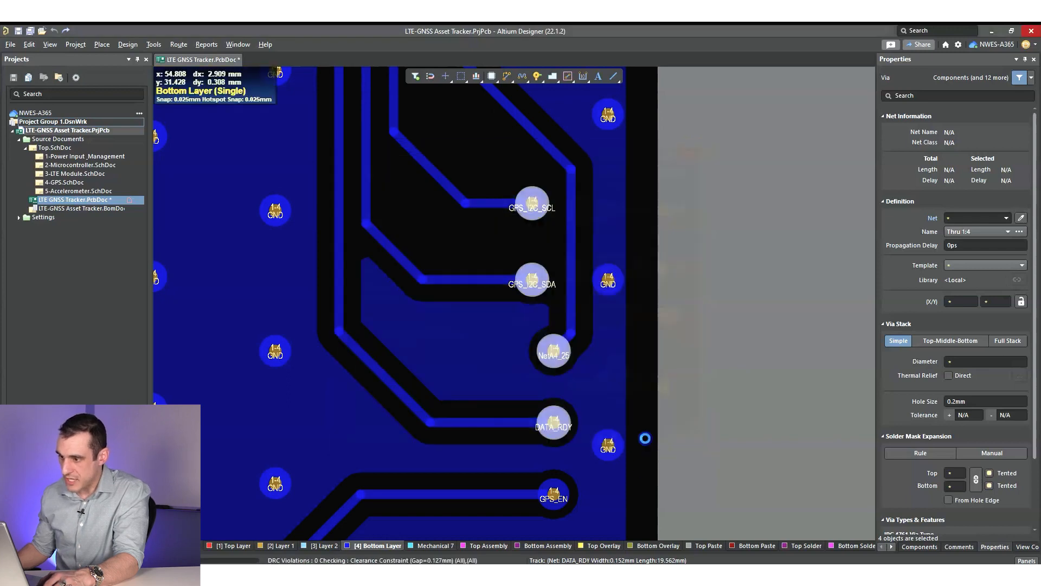
left_click(657, 280)
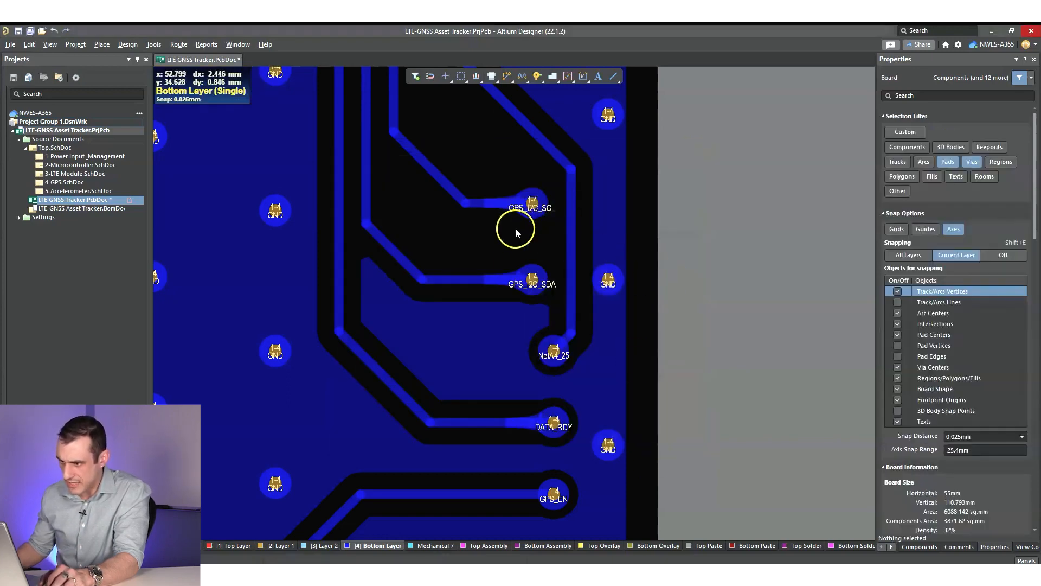
Step: Examine the curved teardrop at the GPS_I2C_SDA via, including its track junction, annular ring and drill hole
scroll(515, 279, "up", 5, "ctrl")
scroll(526, 291, "up", 6, "ctrl")
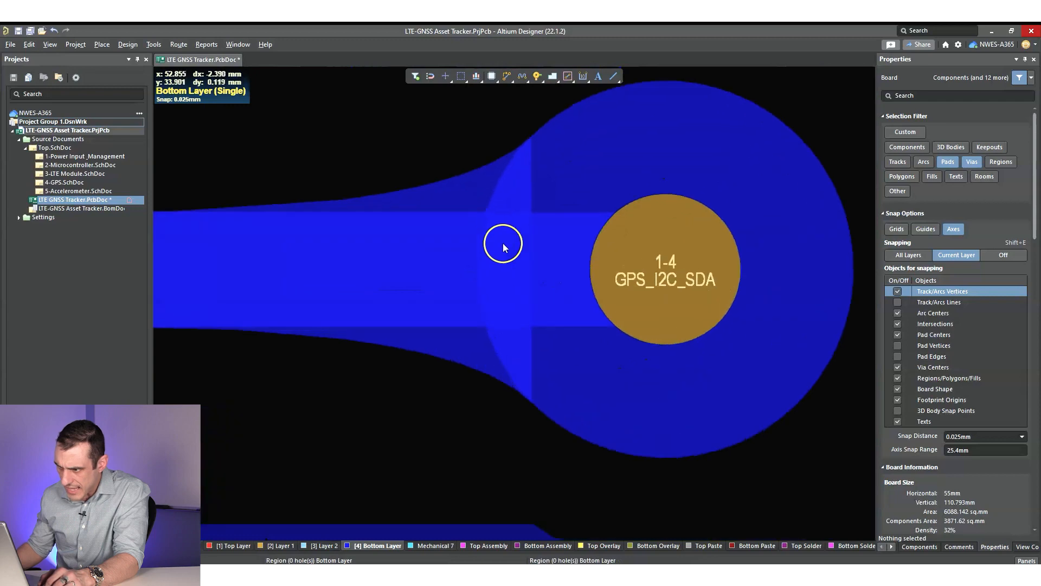
left_click(153, 45)
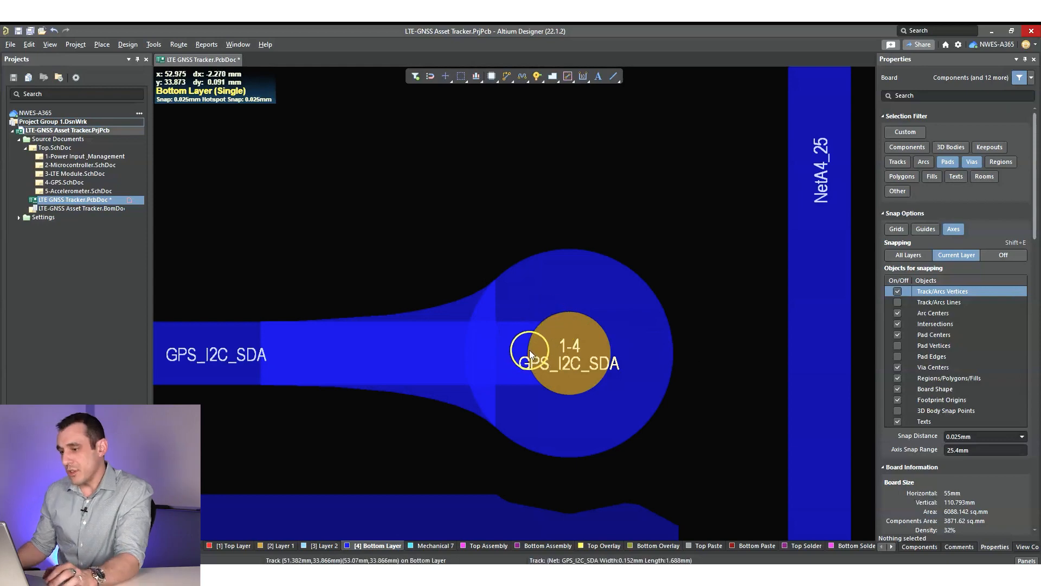
right_click_drag(530, 355, 640, 360)
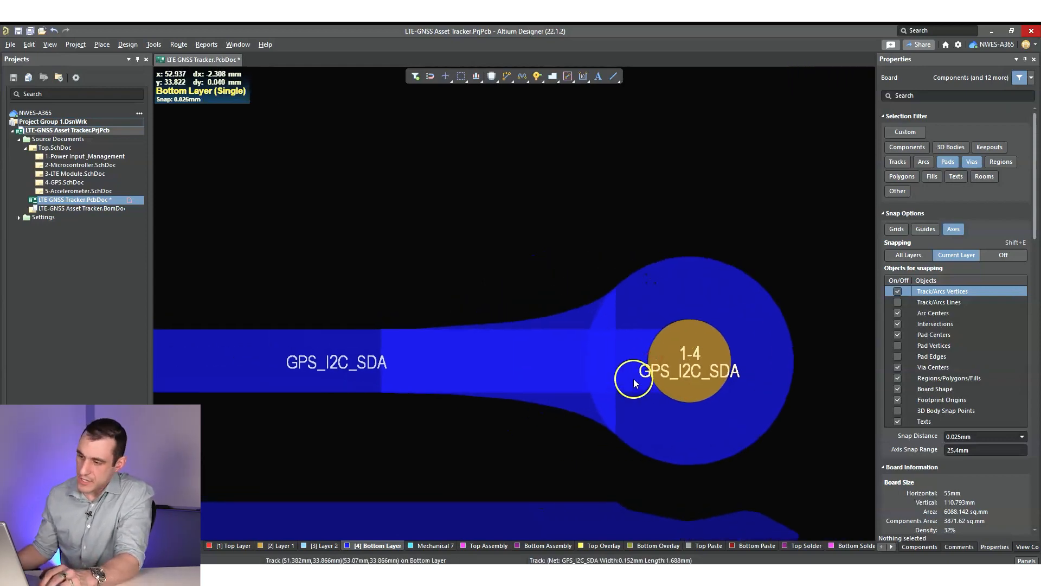
scroll(633, 378, "up", 3, "ctrl")
right_click_drag(649, 387, 428, 383)
scroll(434, 374, "down", 1, "ctrl")
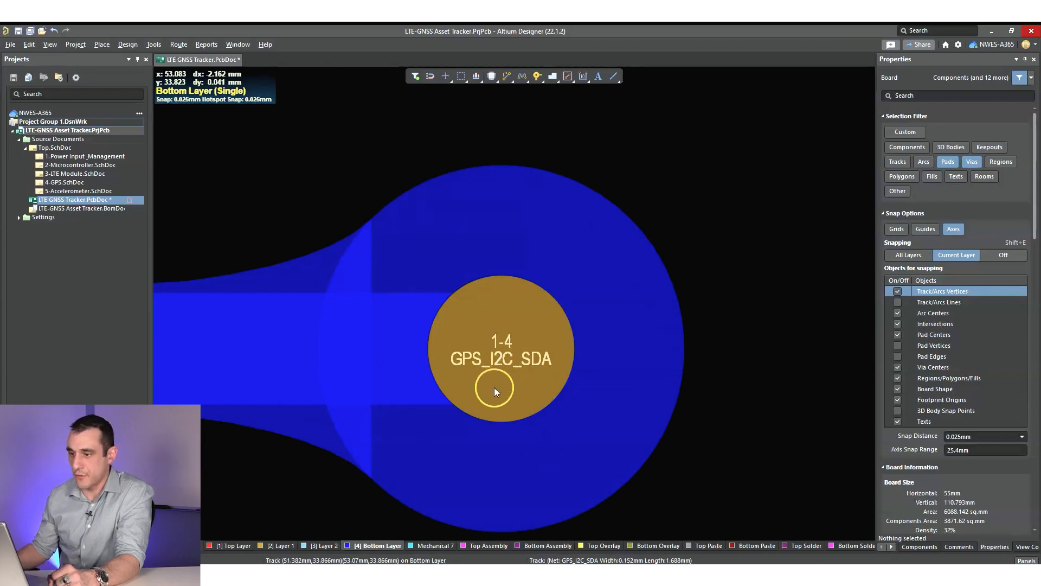
left_click(505, 363)
left_click(510, 353)
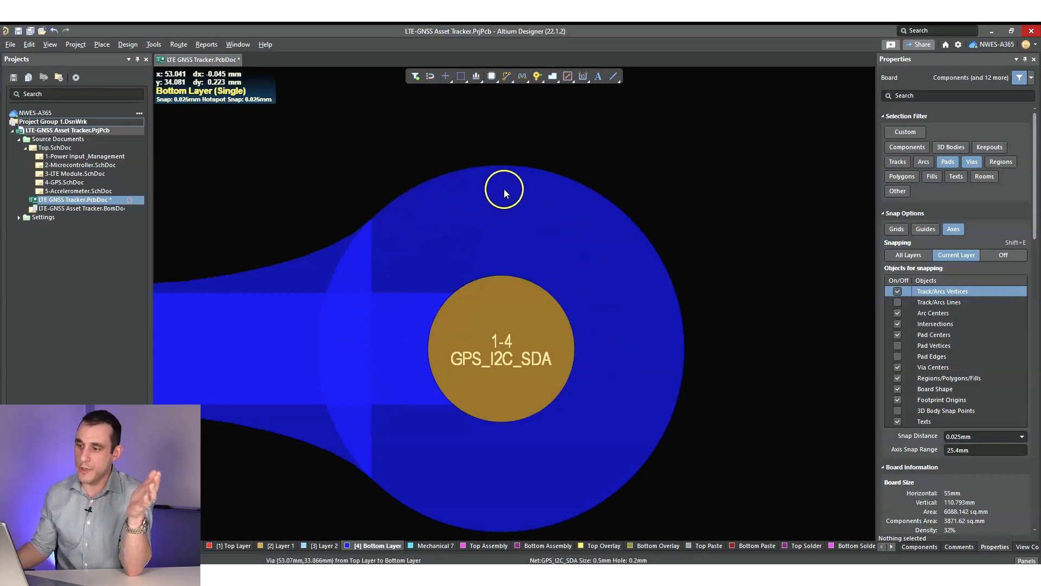
right_click_drag(387, 264, 508, 242)
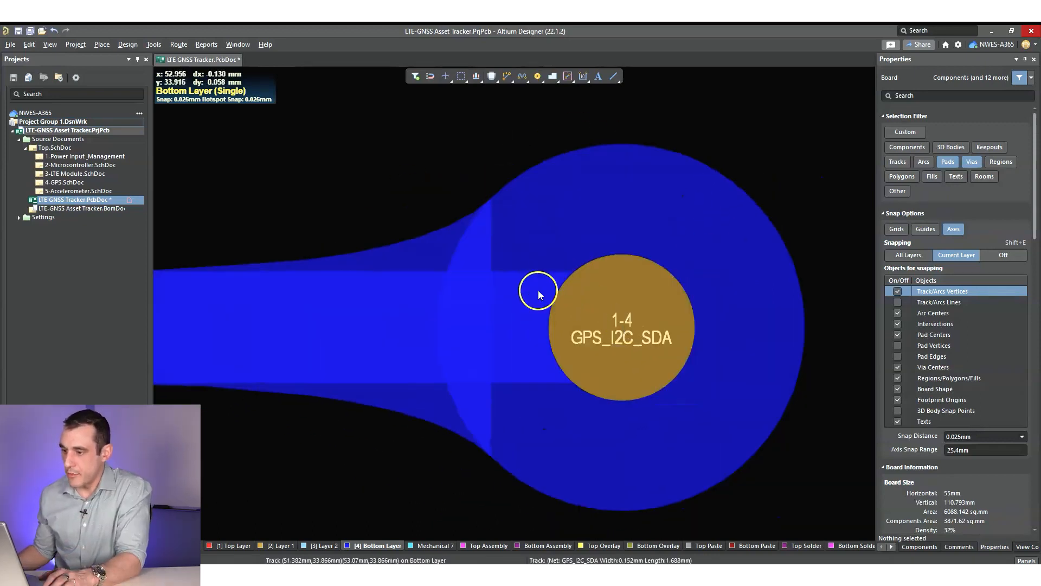
scroll(538, 290, "up", 3, "ctrl")
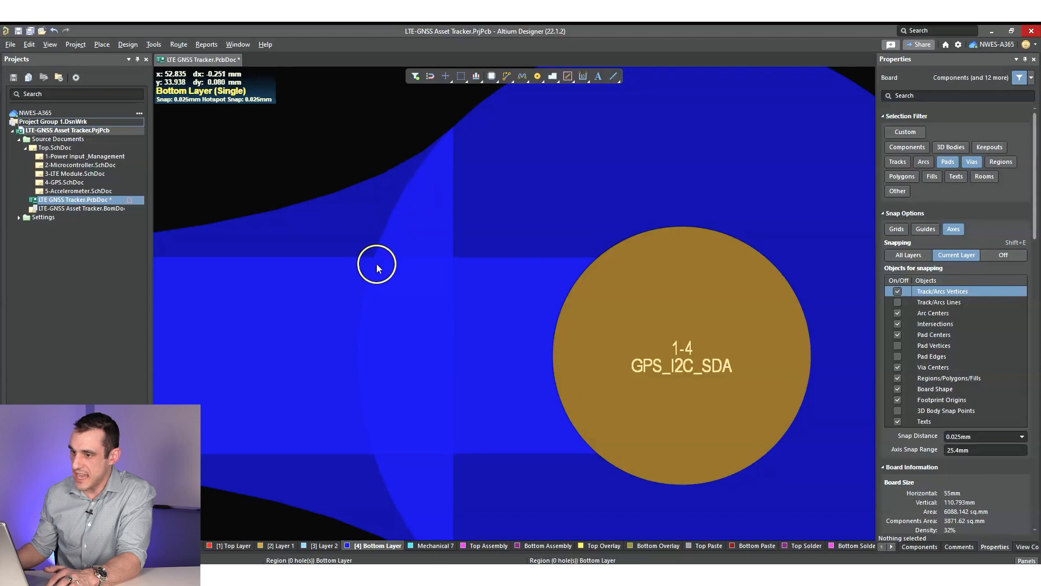
right_click_drag(386, 244, 578, 242)
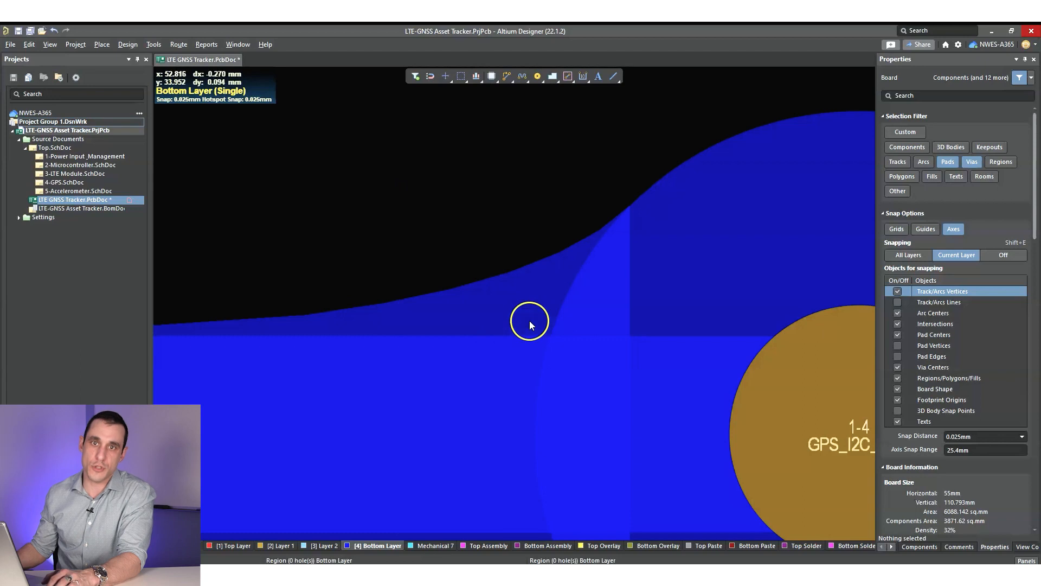
scroll(528, 342, "down", 2, "ctrl")
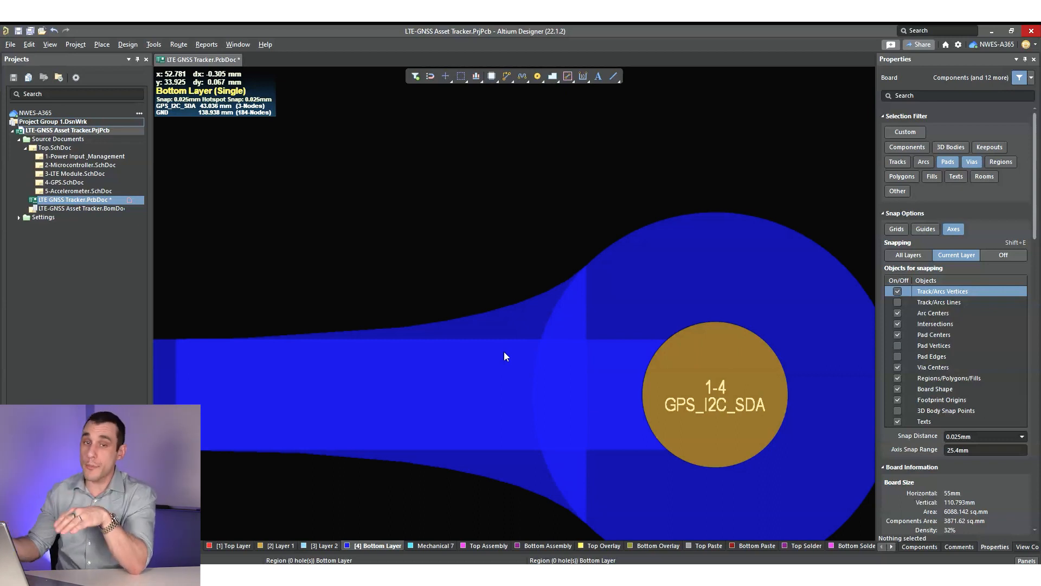
mouse_move(504, 352)
left_mouse_down()
mouse_move(600, 352)
mouse_move(565, 352)
mouse_move(523, 327)
left_mouse_up()
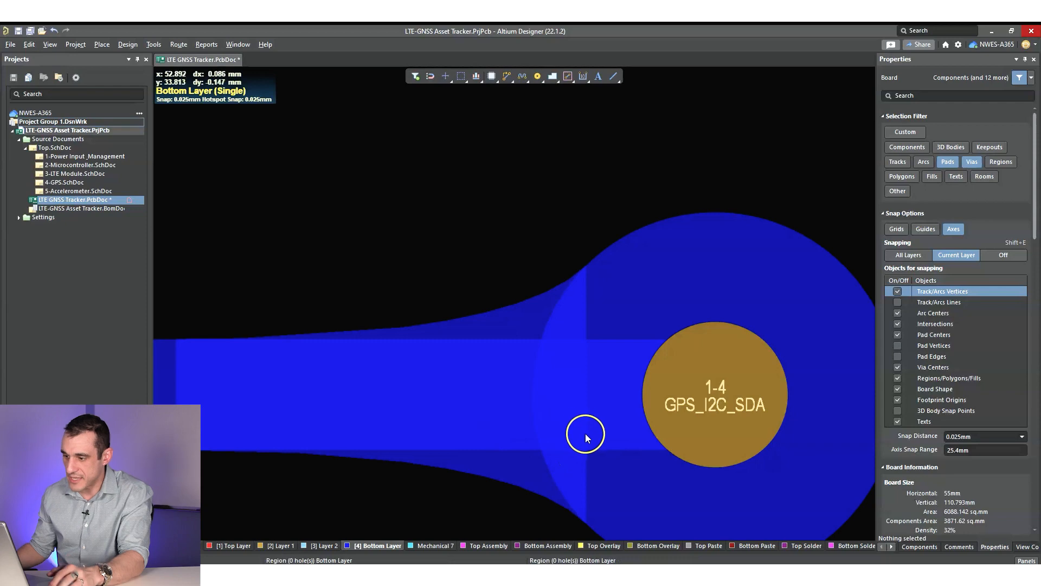
scroll(575, 424, "down", 1, "ctrl")
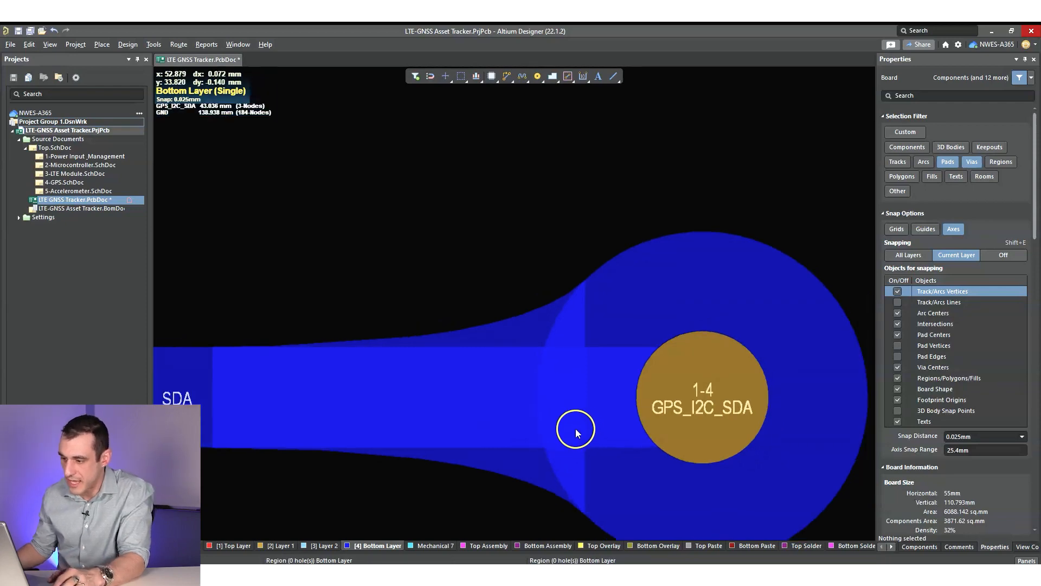
right_click_drag(572, 430, 658, 367)
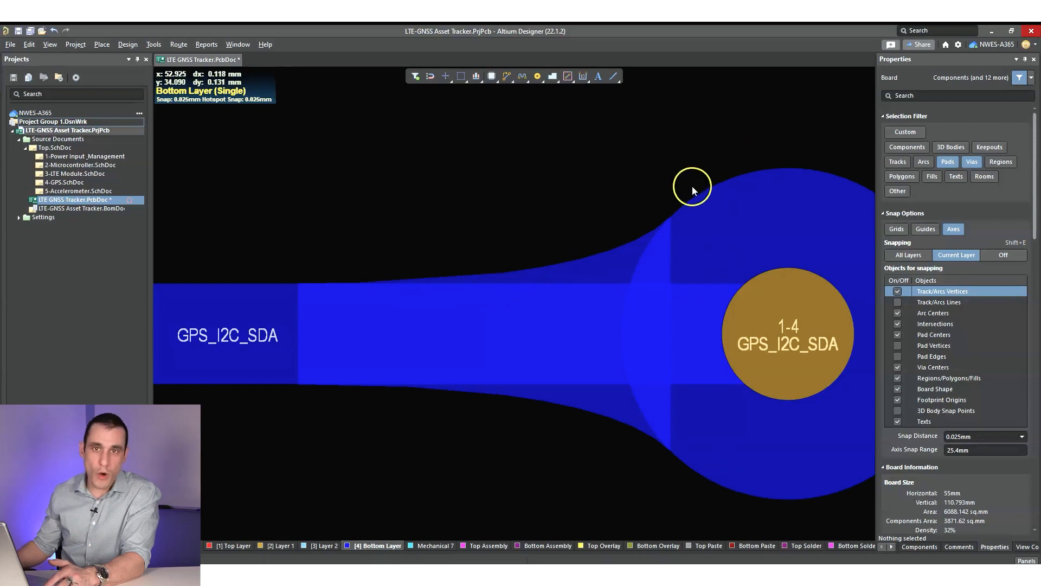
Step: Enable Regions in the selection filter so that the teardrop regions can be selected
right_click_drag(691, 267, 599, 287)
scroll(598, 287, "down", 1, "ctrl")
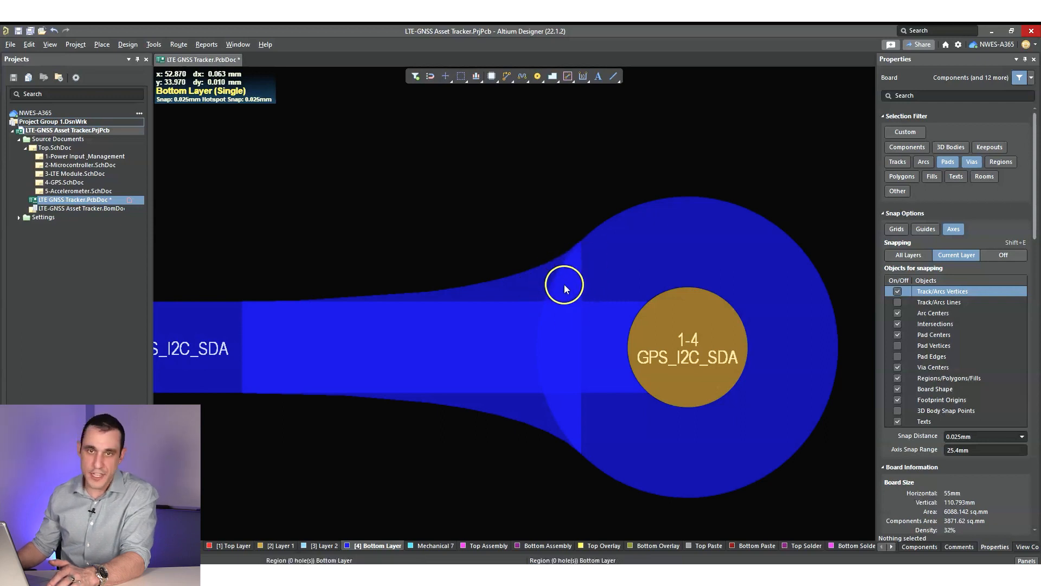
scroll(561, 276, "down", 2, "ctrl")
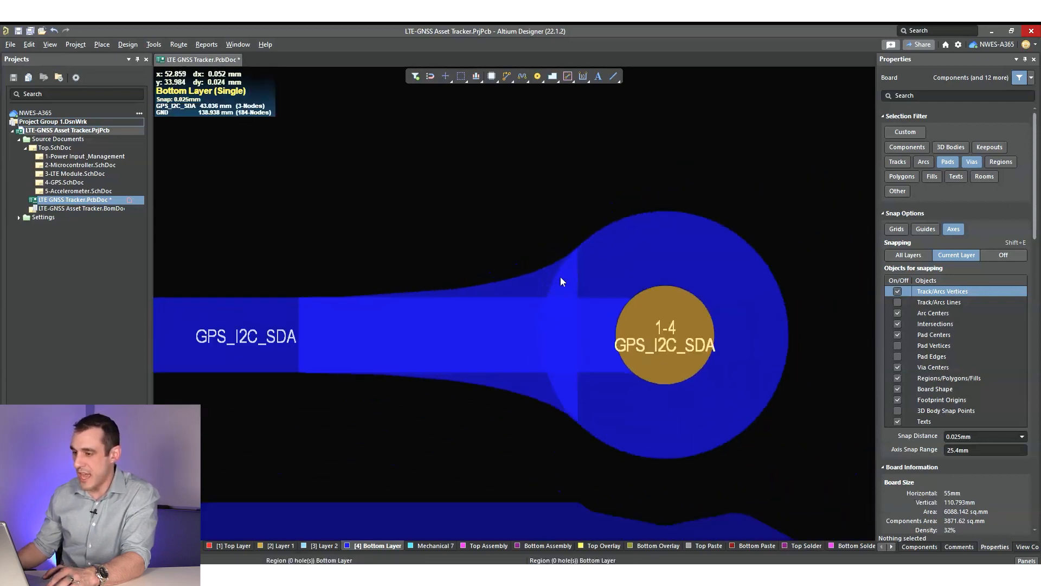
scroll(560, 276, "down", 1, "ctrl")
left_click(607, 213)
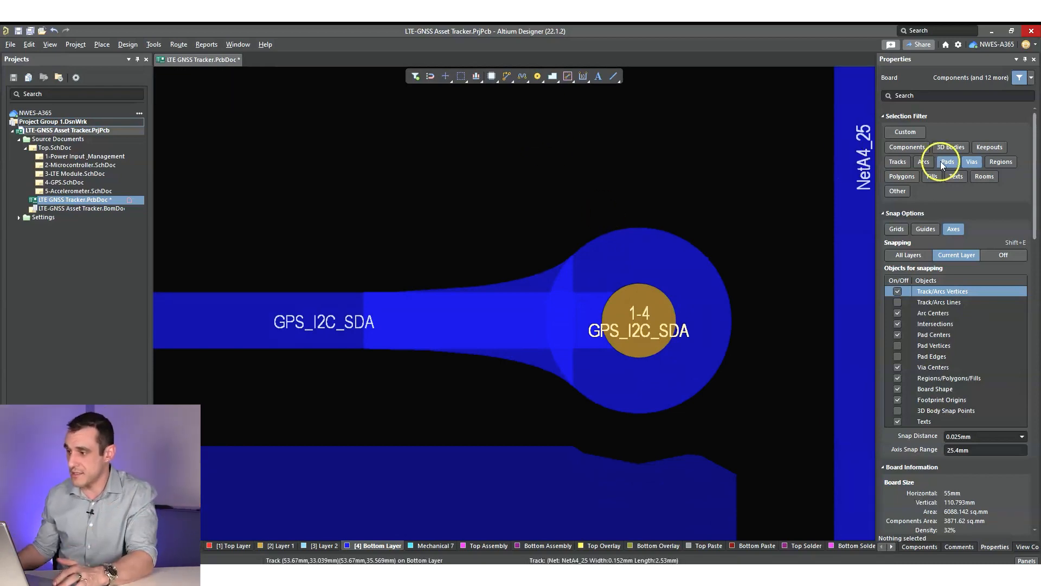
left_click(995, 163)
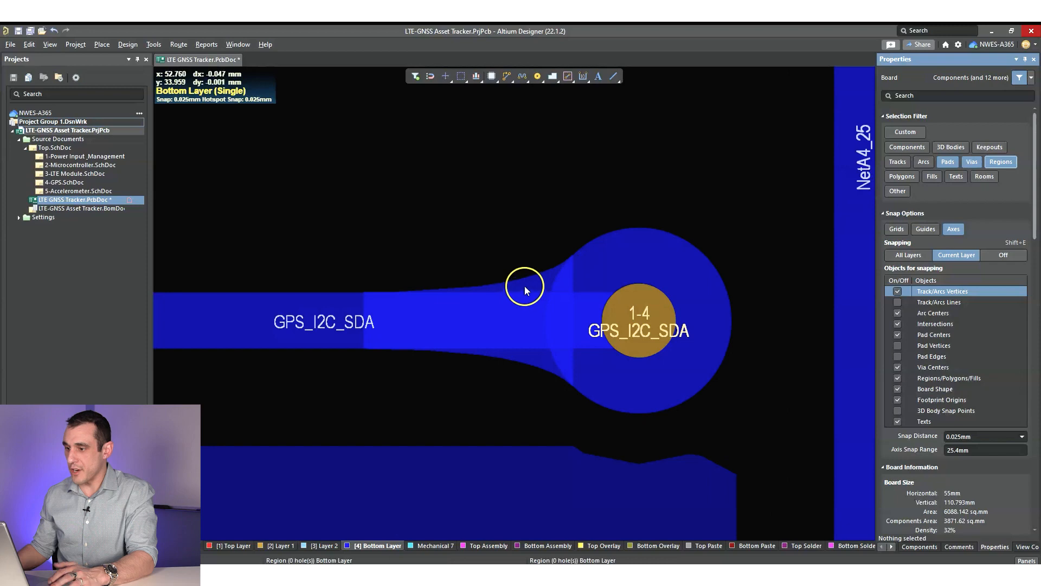
Step: Delete the teardrop region at the GPS_I2C_SDA via and undo the deletion
scroll(536, 284, "up", 1, "ctrl")
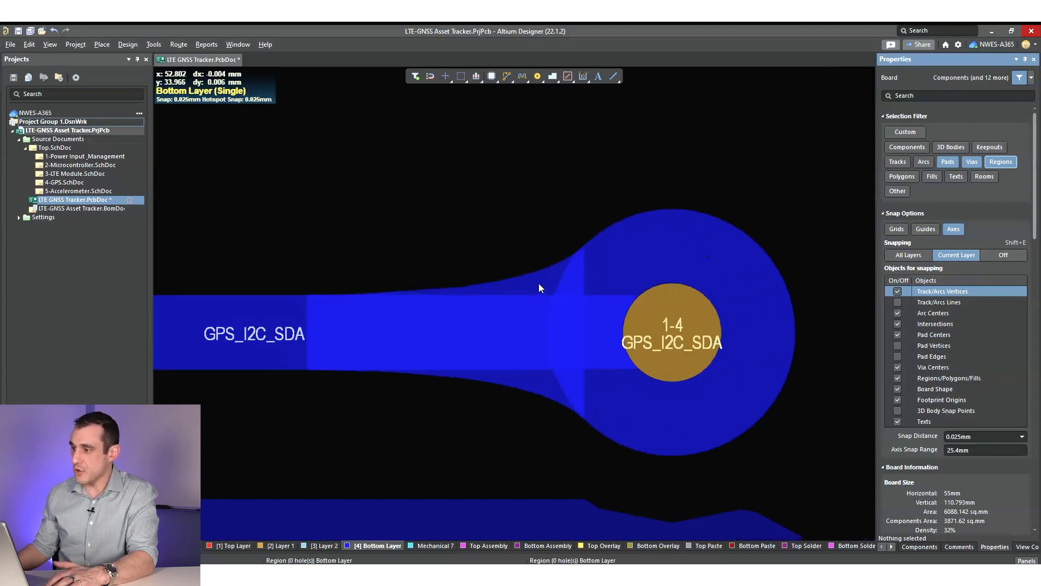
left_click(545, 283)
left_click(602, 233)
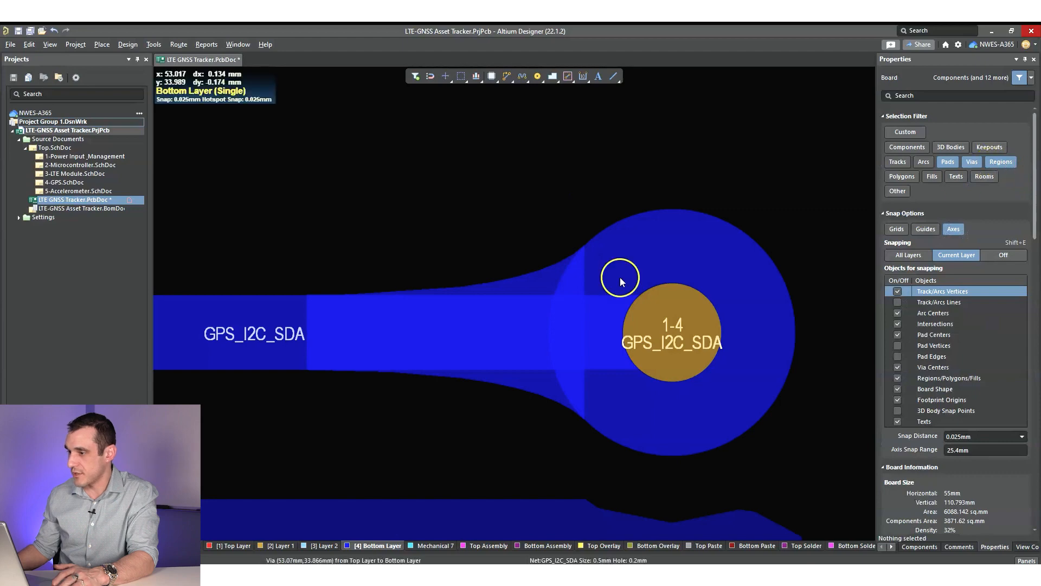
left_click(555, 273)
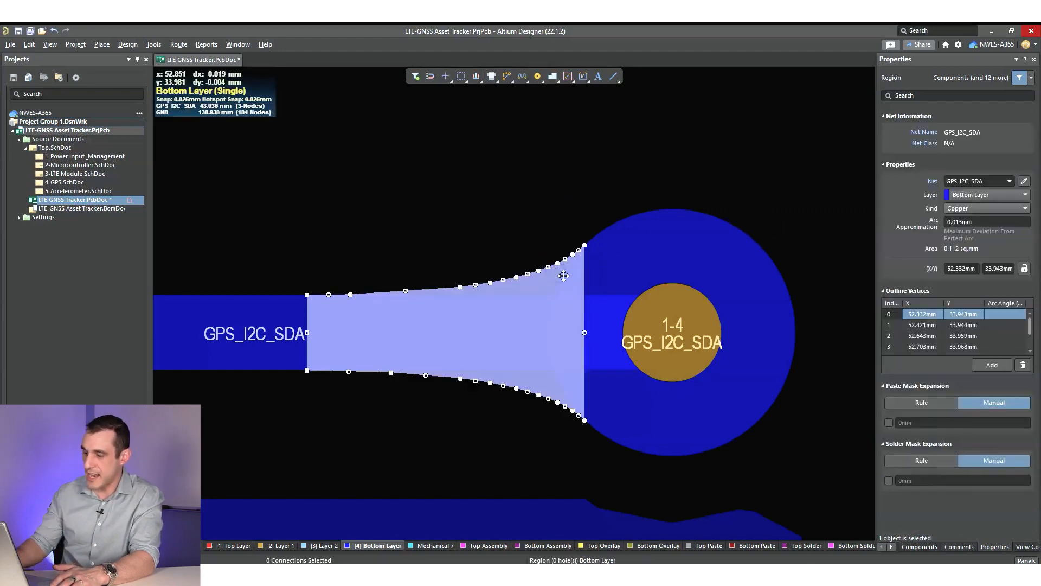
key("Delete")
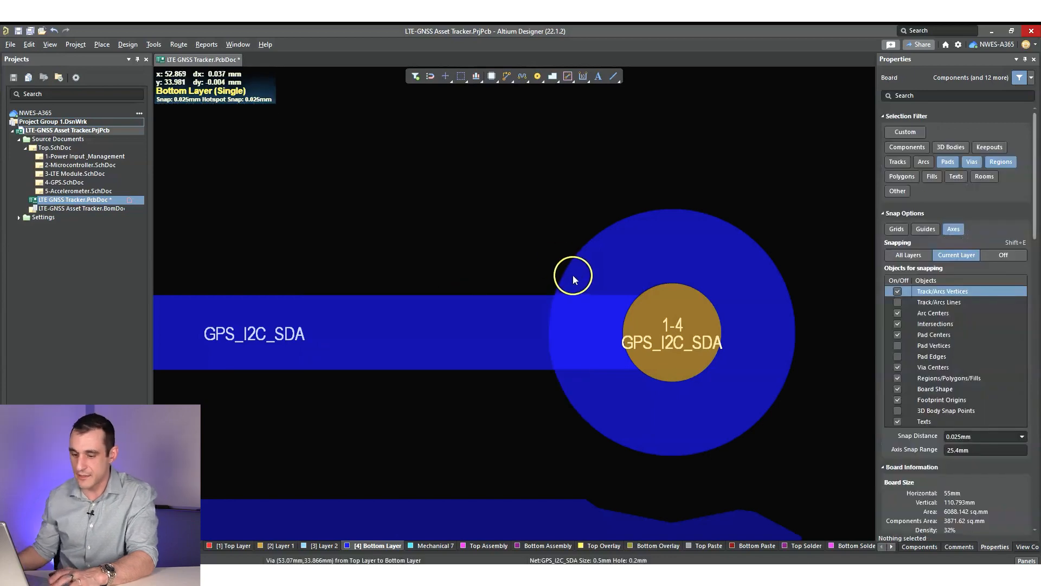
key("ctrl+z")
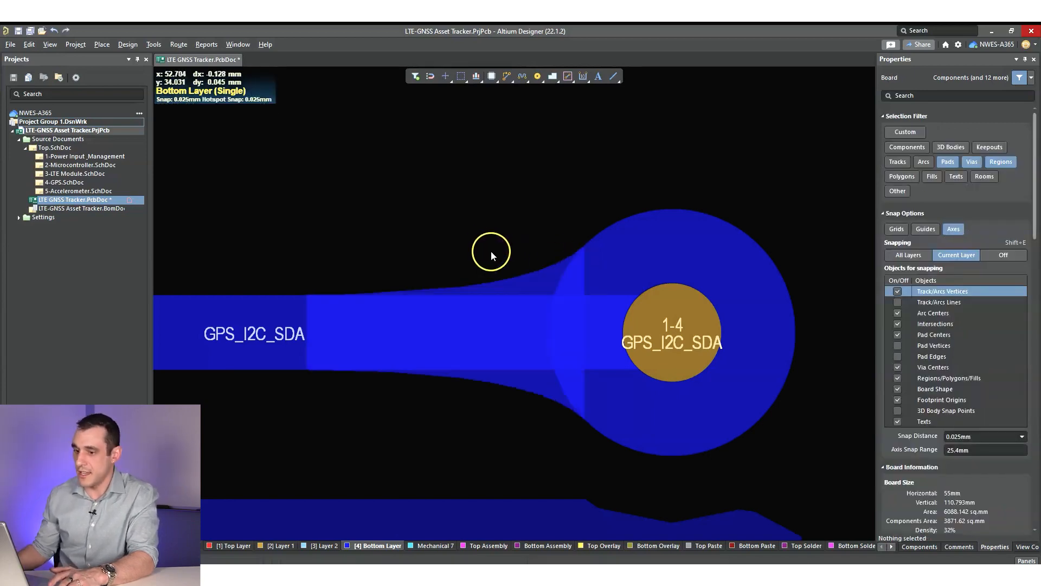
Step: Copy the GPS_I2C_SDA teardrop region using the via centre as reference point and paste it centred on the GPS_EN via
left_click(535, 277)
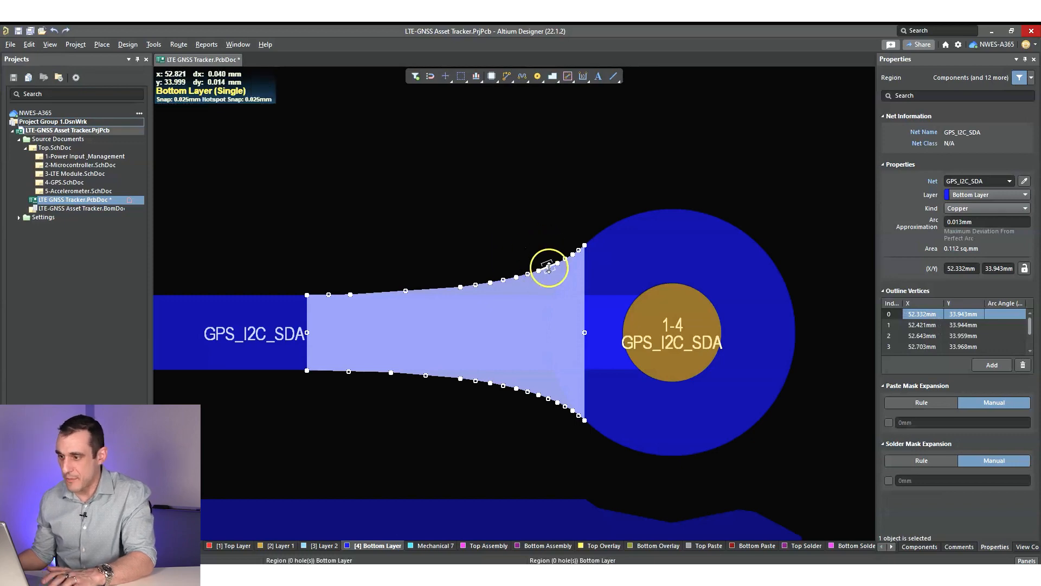
key("ctrl+c")
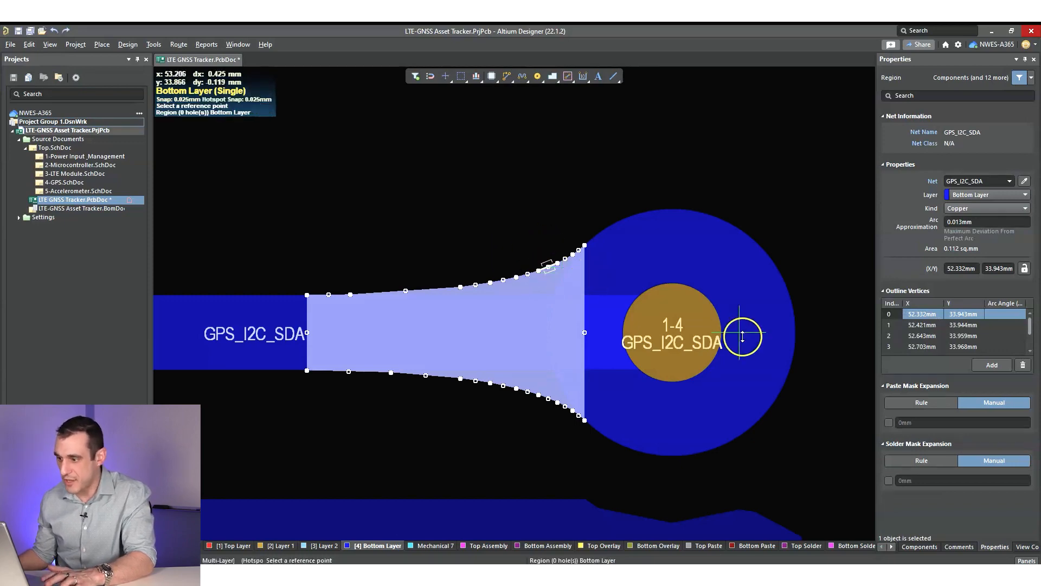
left_click(672, 335)
scroll(681, 246, "left", 3, "shift")
scroll(634, 258, "down", 2, "ctrl")
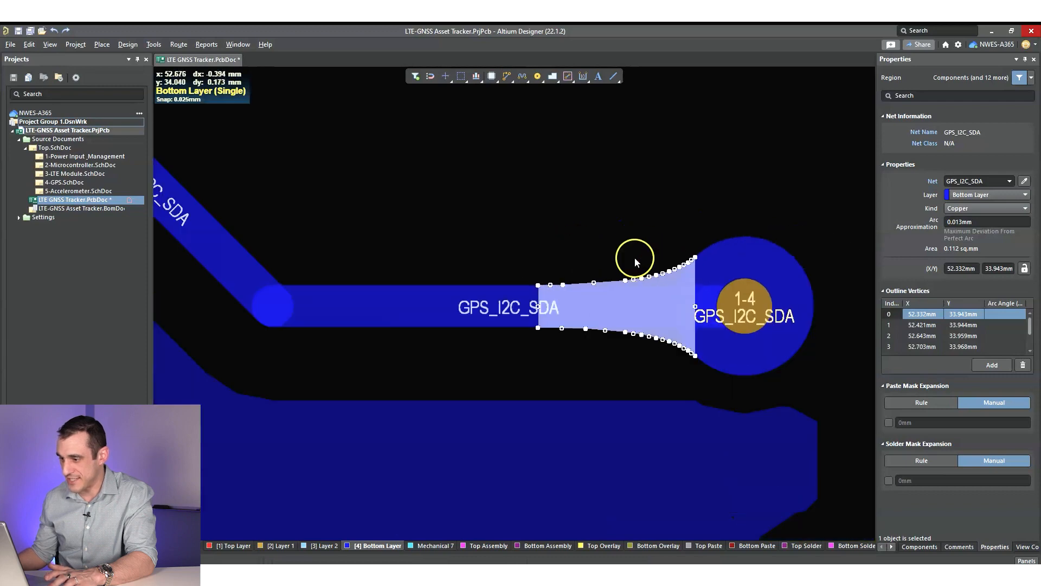
scroll(624, 249, "down", 6, "ctrl")
right_click_drag(616, 267, 530, 195)
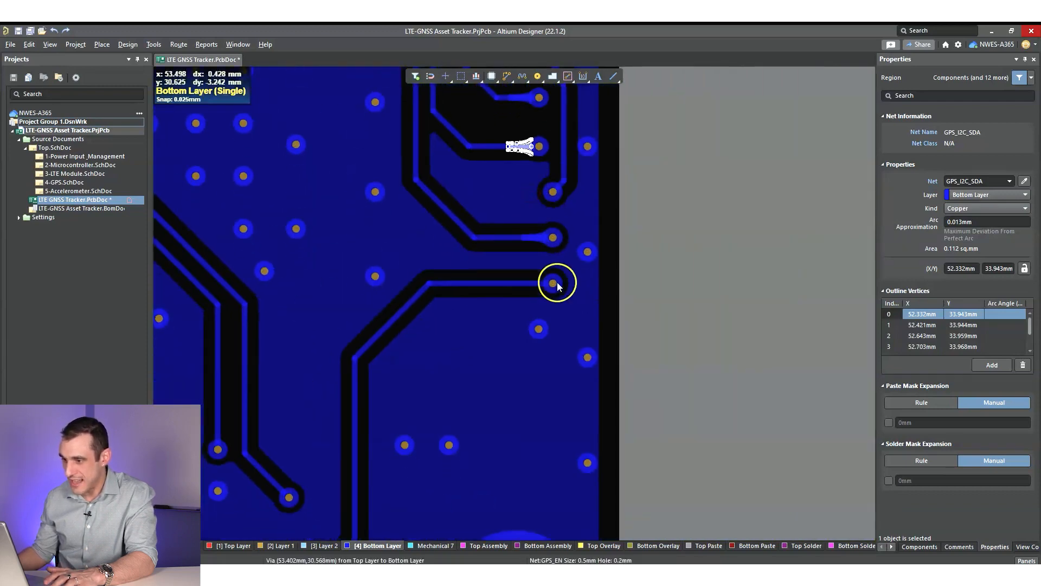
scroll(557, 282, "up", 8, "ctrl")
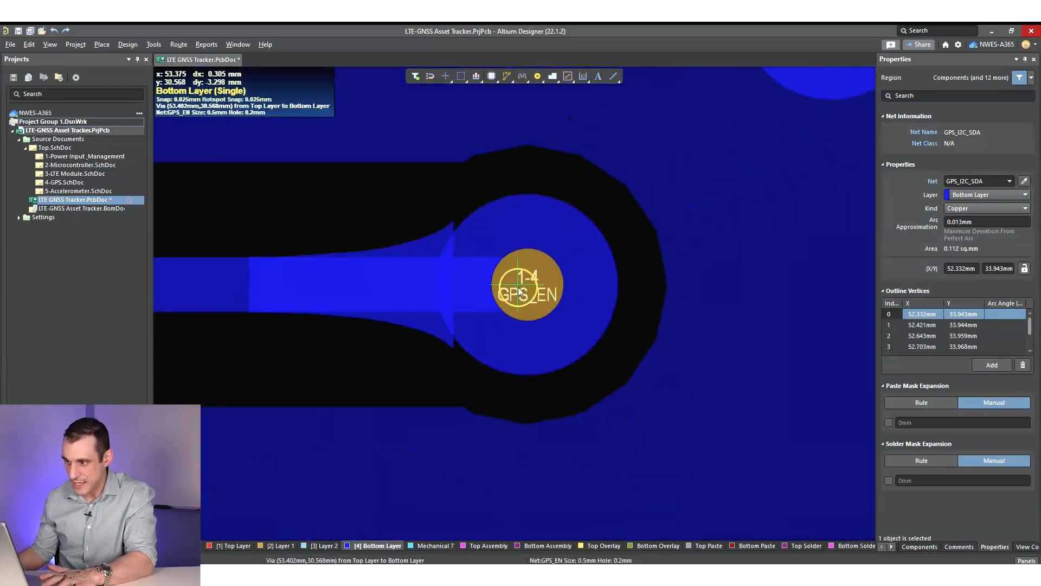
left_click(528, 285)
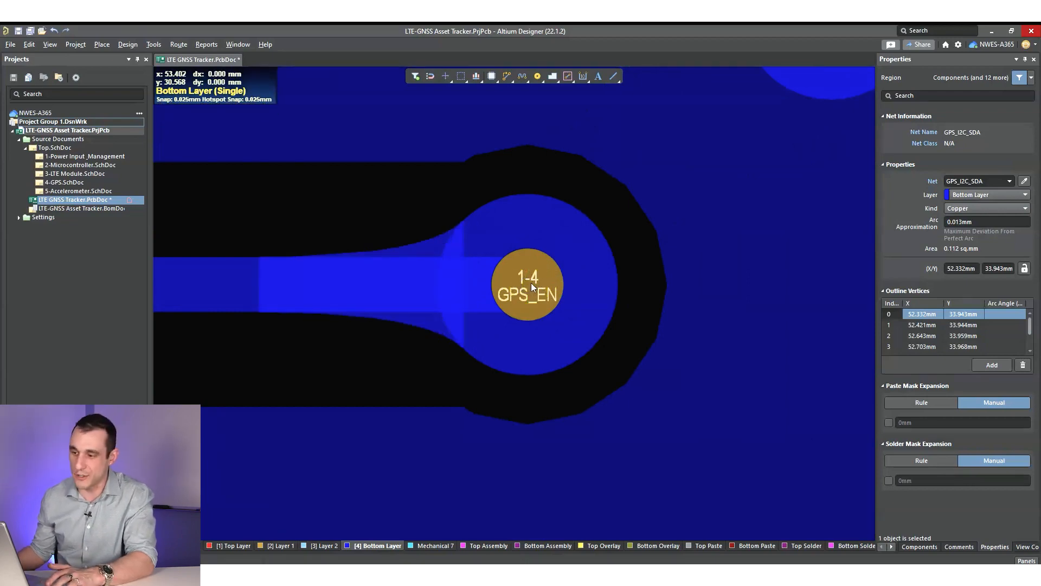
Step: Select the pasted teardrop region at the GPS_EN via to check its net, and undo the paste
left_click(455, 243)
left_click(439, 244)
scroll(538, 253, "down", 6, "ctrl")
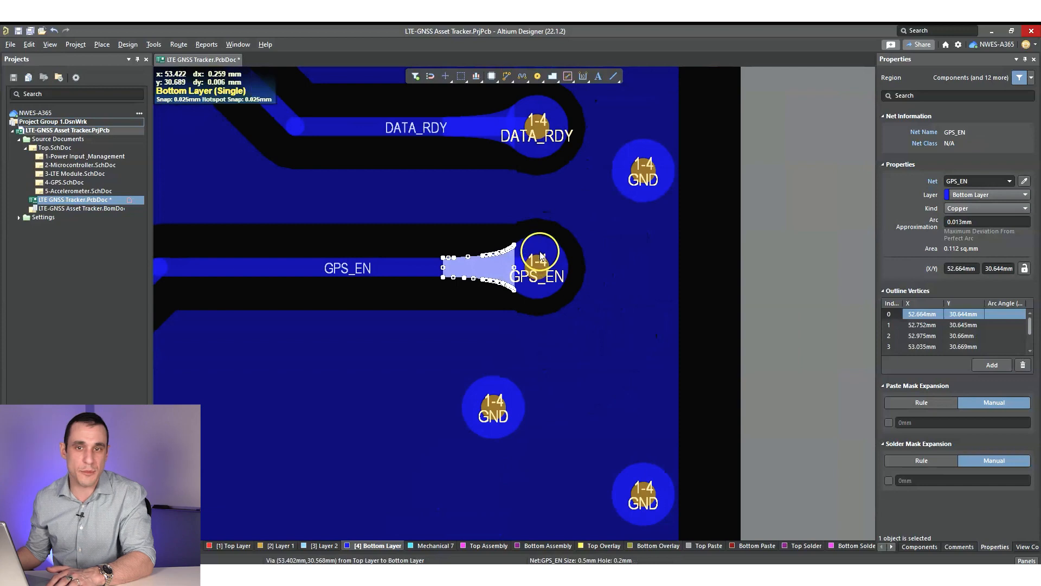
scroll(536, 253, "down", 6, "ctrl")
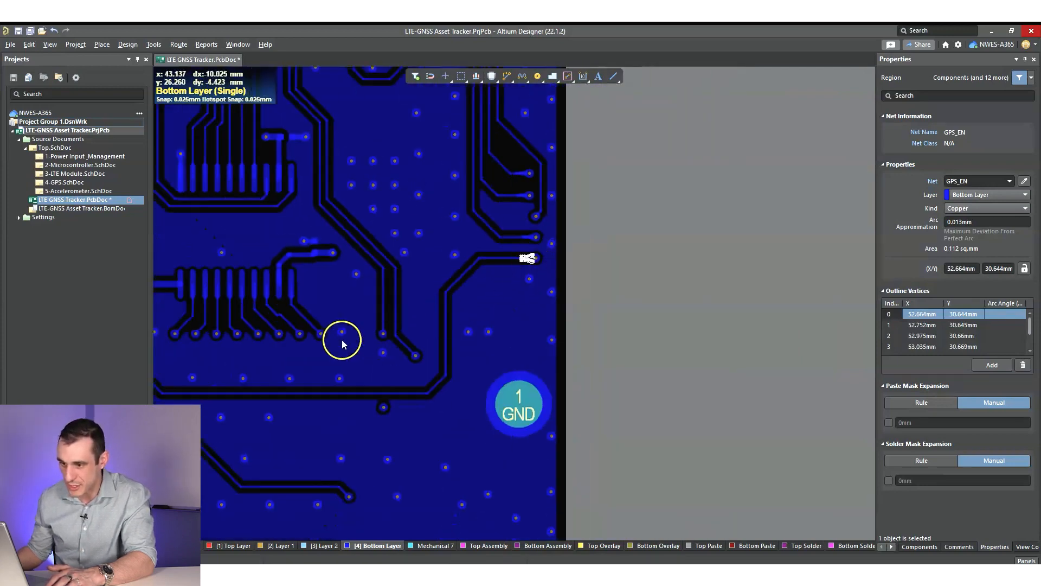
right_click_drag(343, 342, 418, 370)
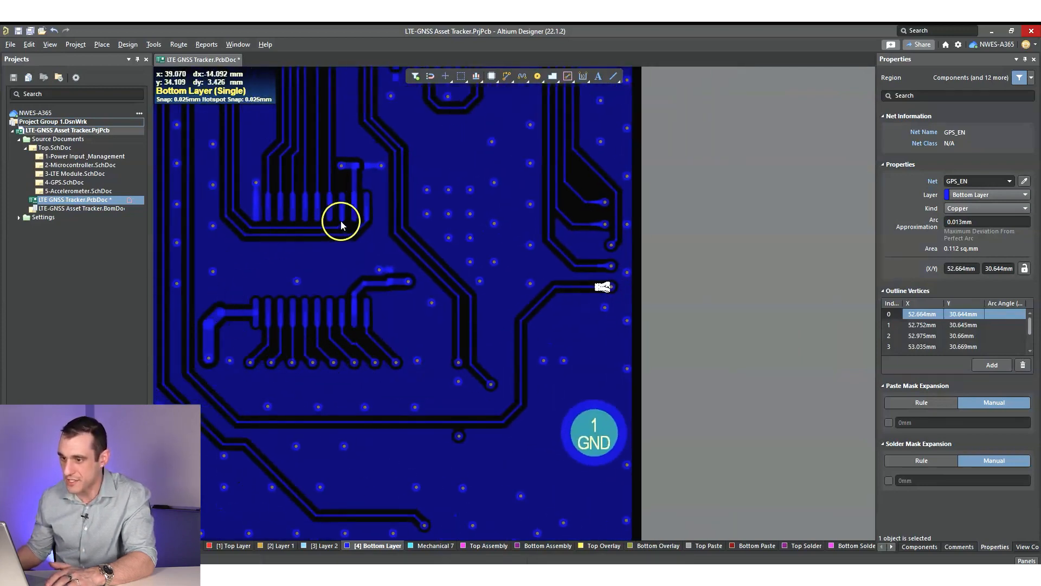
right_click_drag(552, 330, 365, 358)
scroll(423, 323, "up", 7, "ctrl")
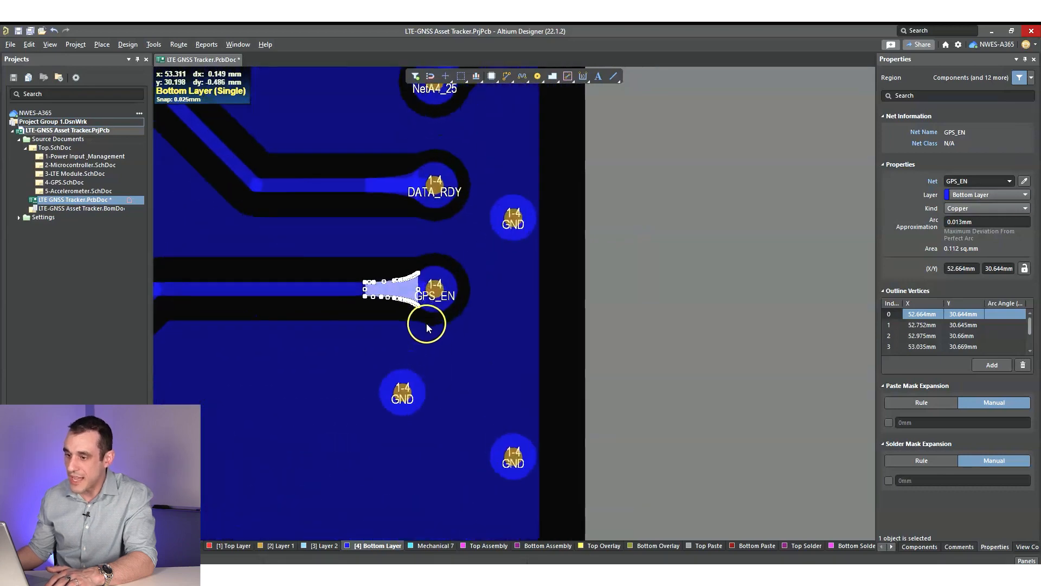
key("ctrl+z")
Step: Undo the addition of the curved teardrops and check the GPS_I2C_SCL via
right_click_drag(416, 231, 449, 500)
right_click_drag(389, 361, 449, 522)
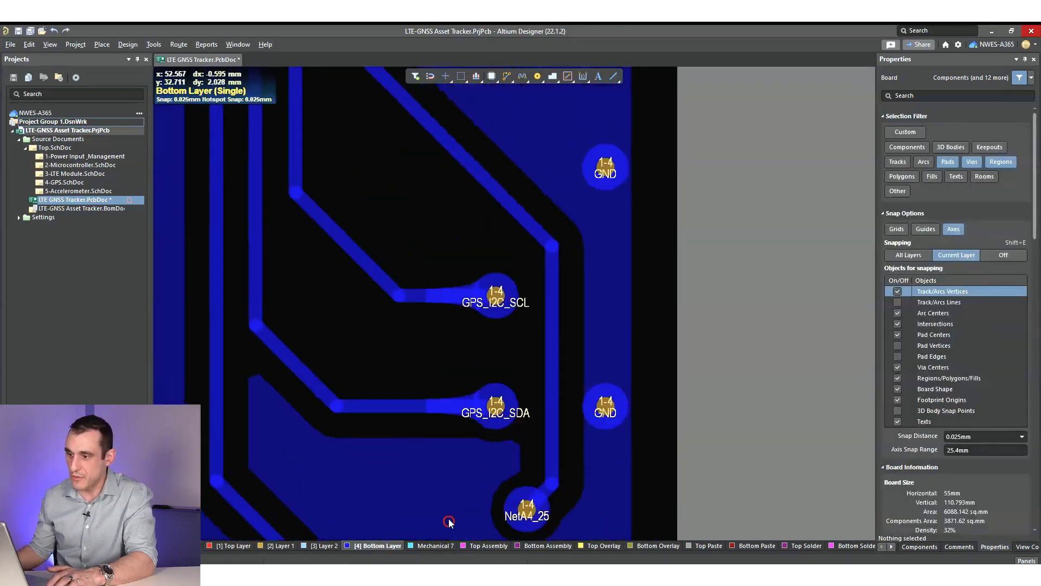
right_click_drag(479, 335, 477, 383)
scroll(476, 385, "up", 6, "ctrl")
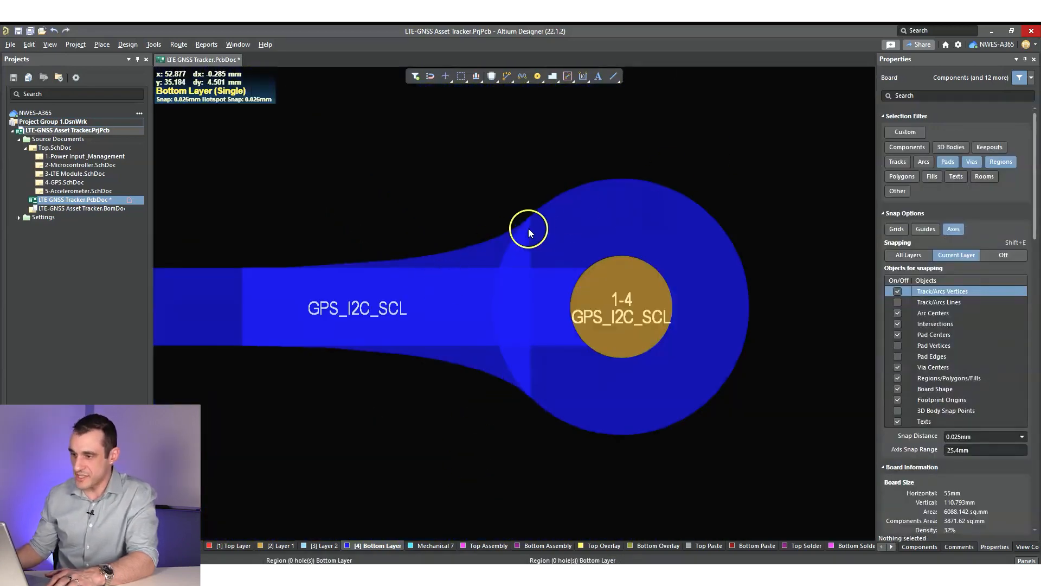
left_click(461, 210)
key("ctrl+z")
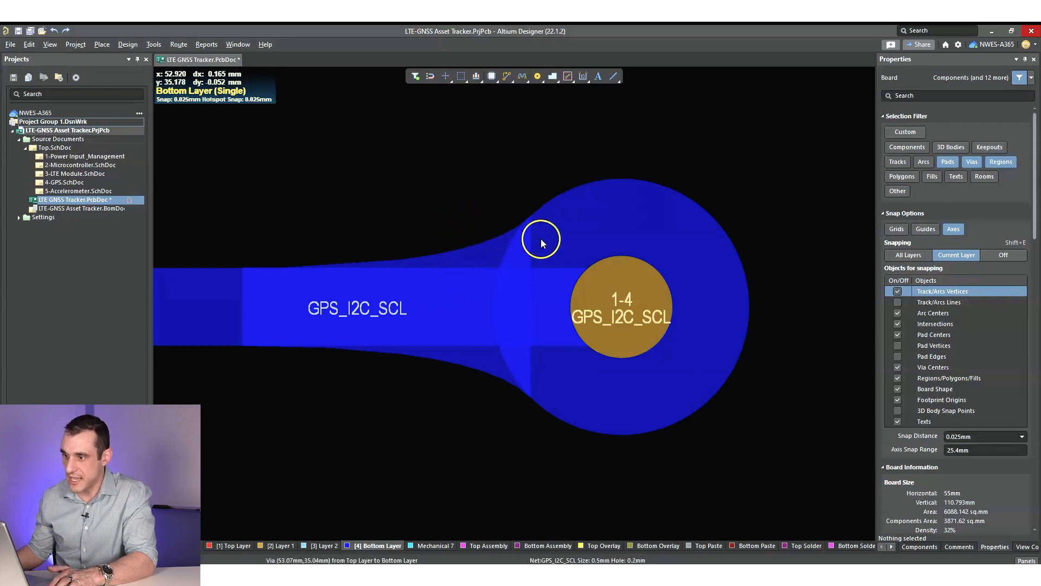
scroll(452, 214, "down", 4, "ctrl")
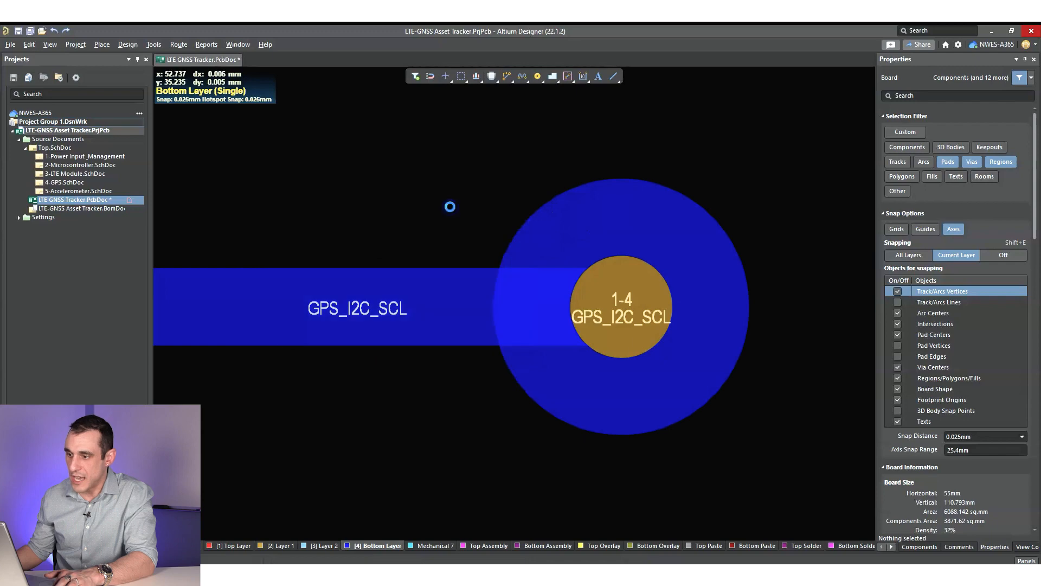
scroll(513, 268, "up", 3, "ctrl")
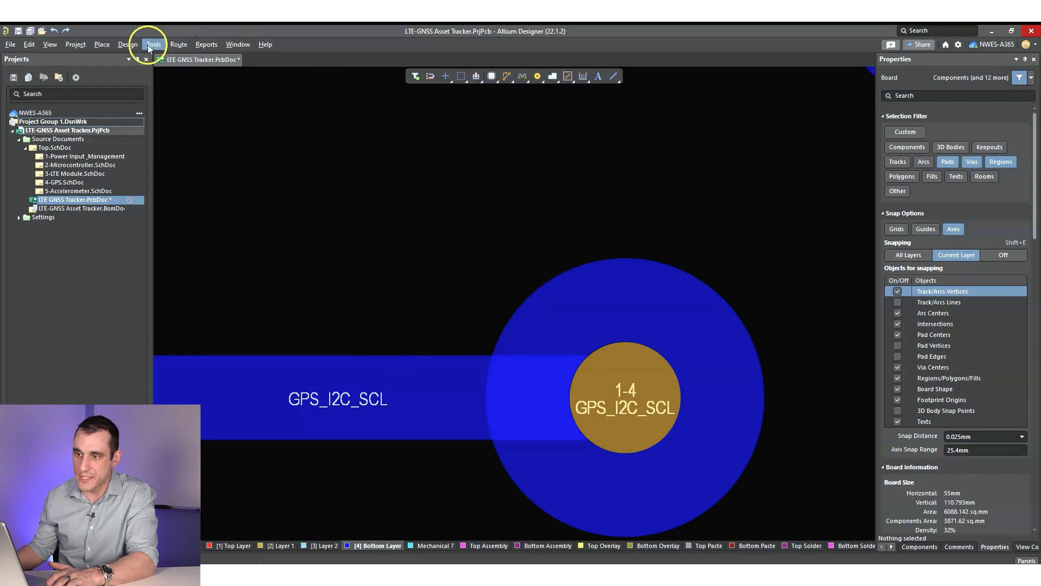
Step: Add forced line-style teardrops with 100% via/TH pad length and 100% width to only the GPS_I2C_SCL, GPS_I2C_SDA, NetA4_25 and DATA_RDY vias
scroll(521, 121, "down", 6, "ctrl")
left_click_drag(495, 164, 569, 403)
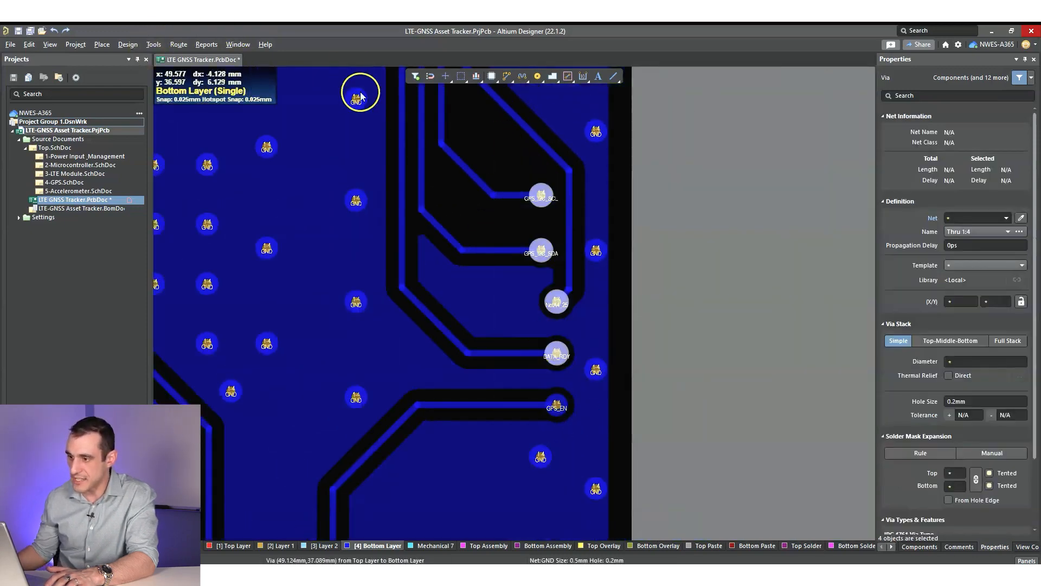
scroll(553, 221, "up", 8, "ctrl")
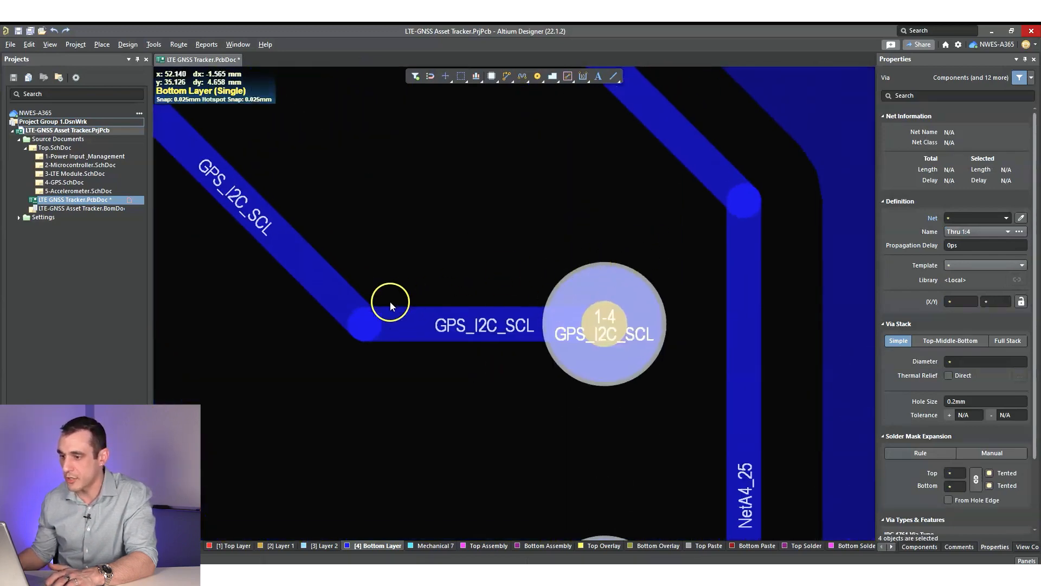
left_click(153, 45)
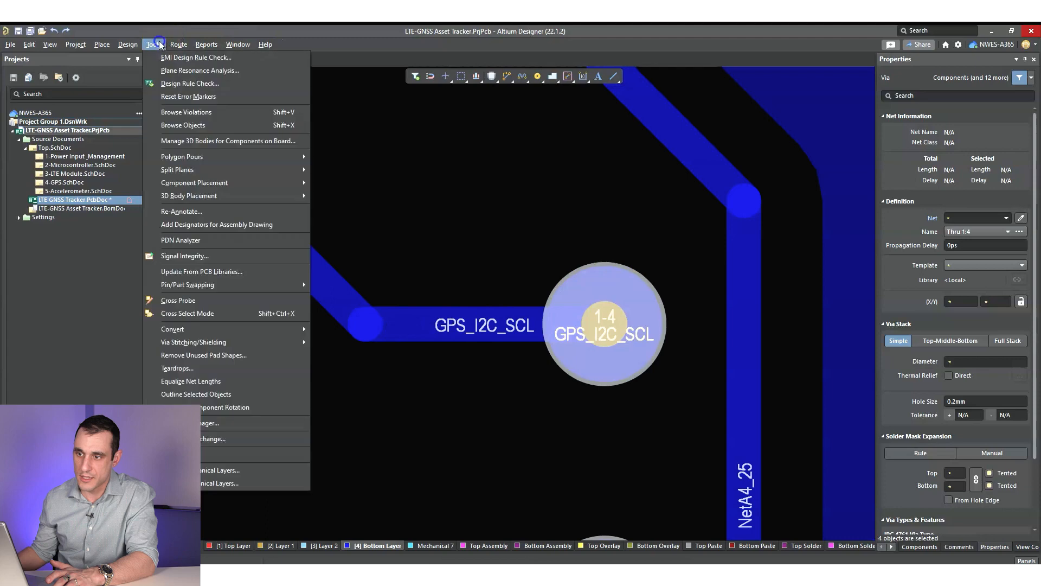
left_click(222, 369)
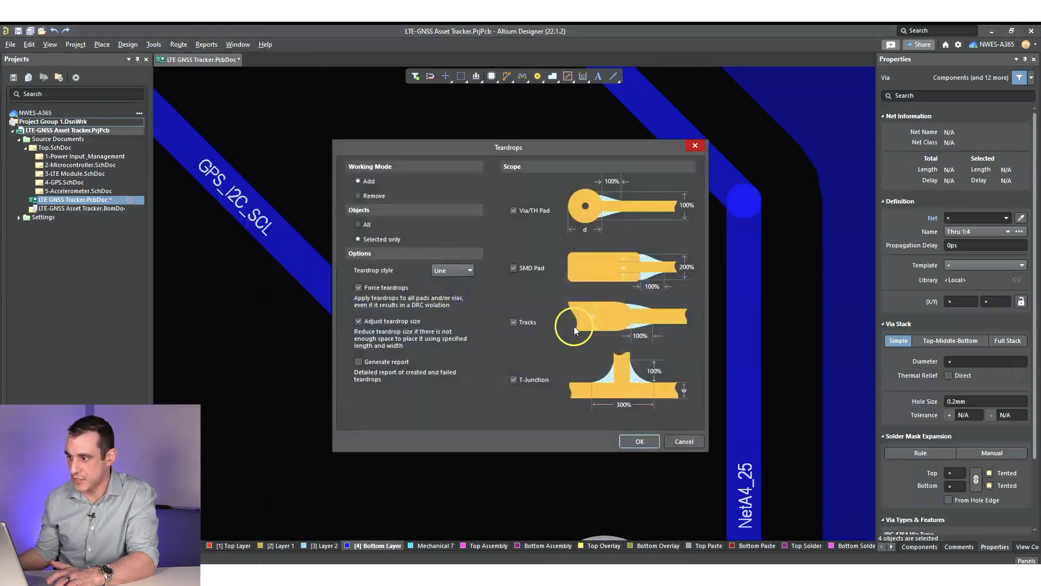
left_click(636, 439)
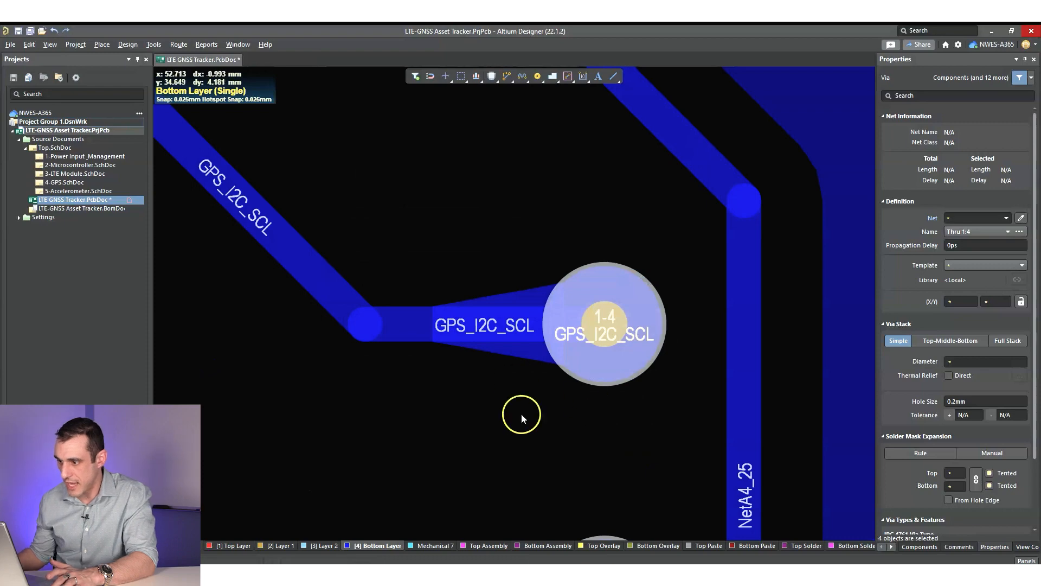
Step: Extend the GPS_I2C_SCL teardrop's two via-side corners further over the via, to about X 53.017 mm with Y 35.282 mm and 34.794 mm
left_click(522, 415)
scroll(520, 412, "up", 2, "ctrl")
scroll(516, 356, "down", 5, "ctrl")
scroll(514, 352, "up", 2, "ctrl")
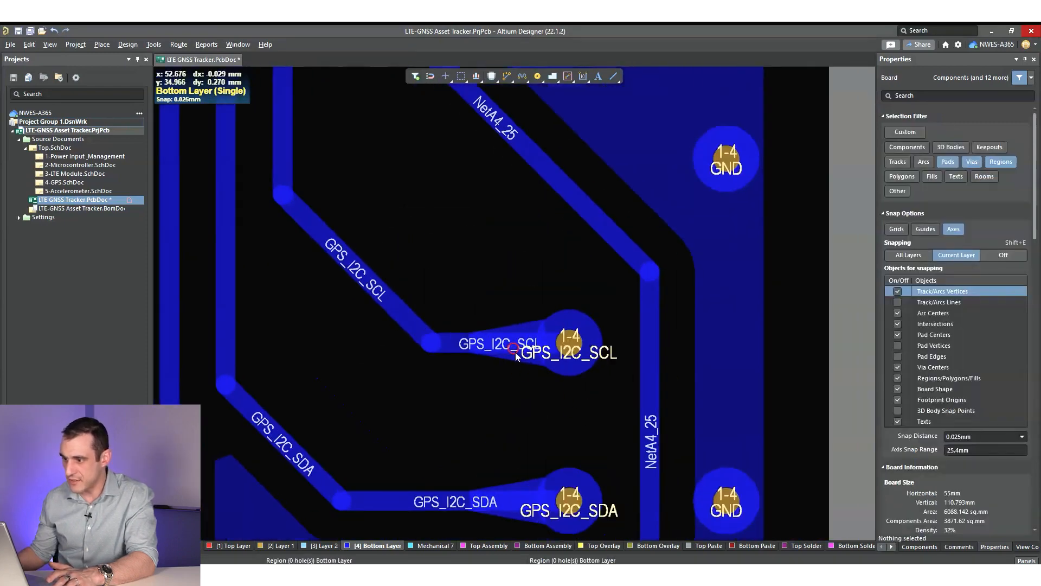
scroll(520, 356, "up", 3, "ctrl")
left_click(553, 262)
left_click_drag(596, 244, 648, 217)
left_click_drag(597, 392, 645, 417)
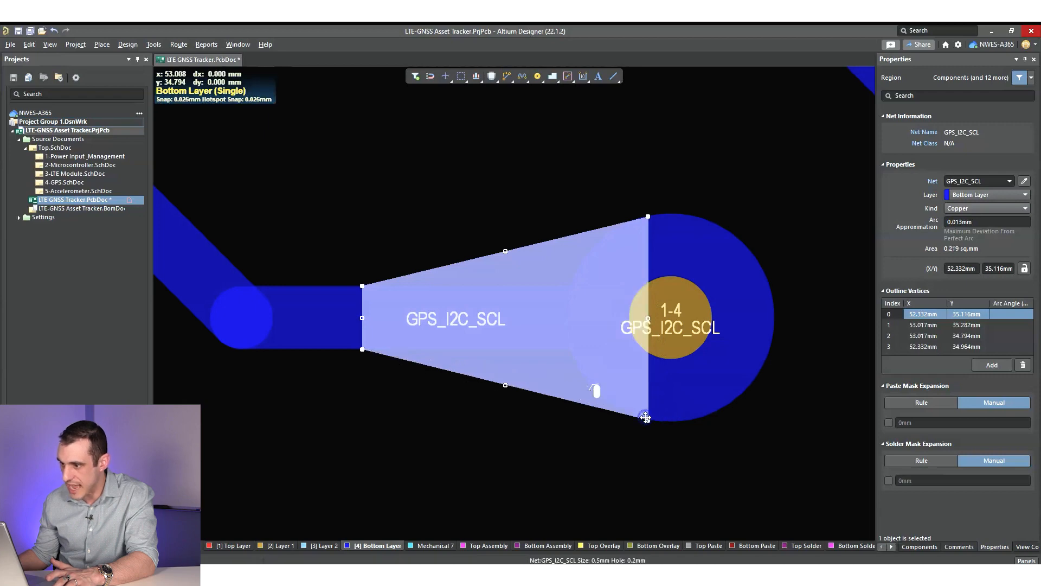
left_click(594, 436)
Step: Add a forced line-style teardrop with 100% via/TH pad length and 150% width to only the GPS_I2C_SCL via
scroll(578, 433, "down", 1, "ctrl")
scroll(578, 433, "down", 2, "ctrl")
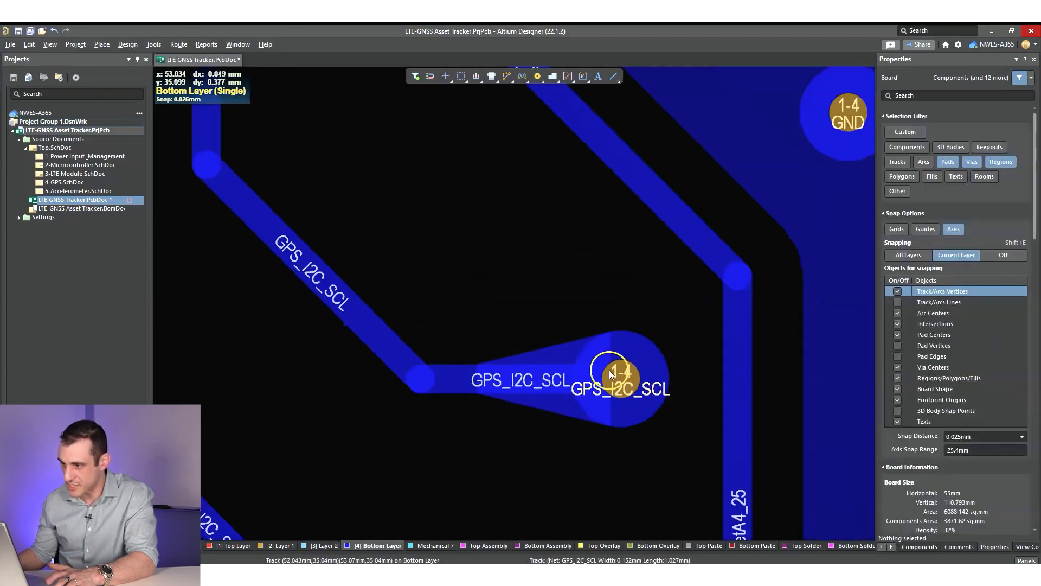
left_click(579, 401)
left_click(155, 42)
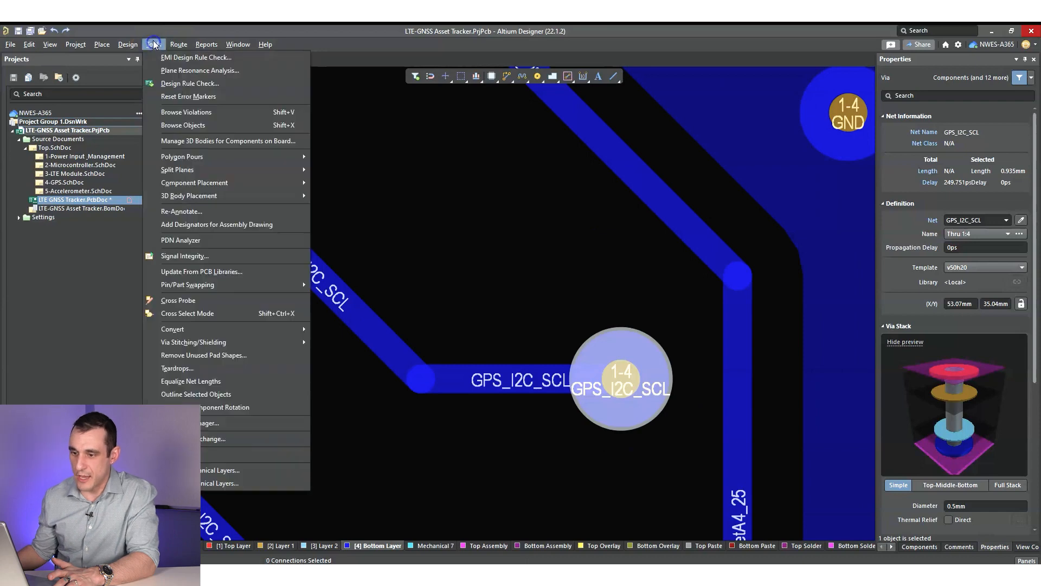
left_click(179, 368)
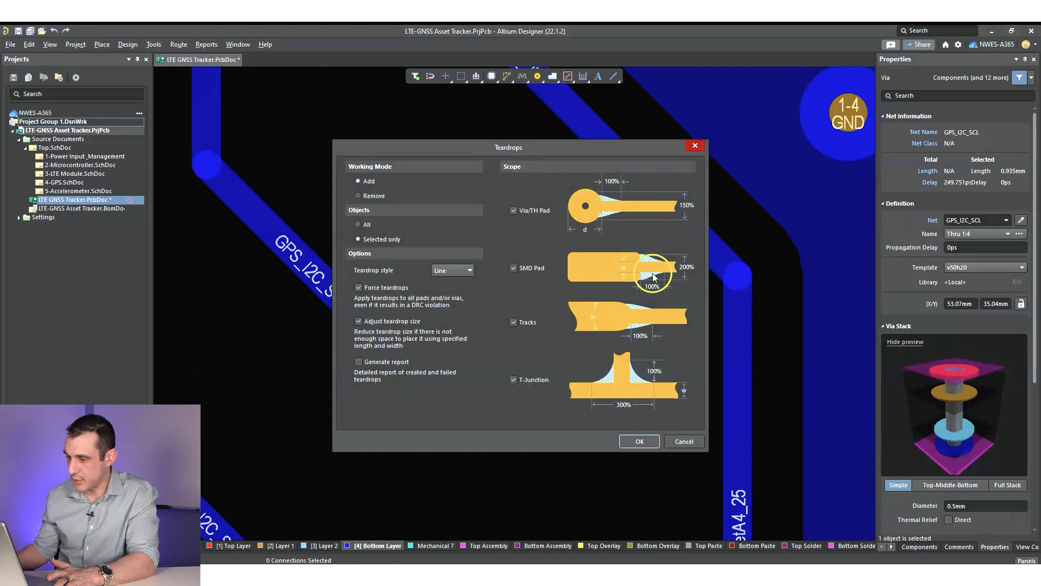
left_click(640, 441)
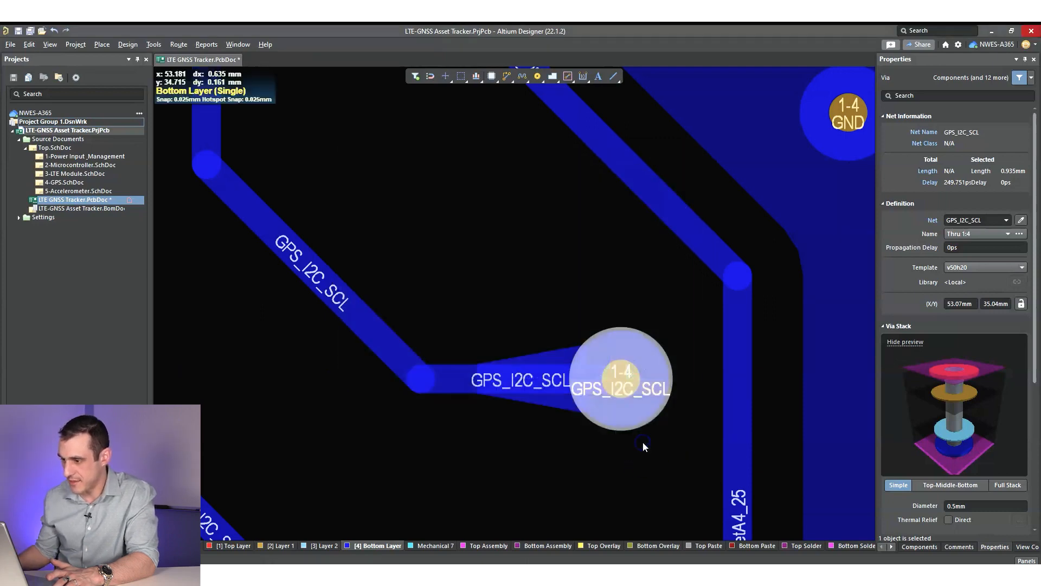
Step: Move the GPS_I2C_SCL teardrop's two via-side corners to the via's centreline, at X 53.07 mm with Y 35.286 mm and 34.794 mm
left_click(587, 439)
scroll(558, 415, "up", 2, "ctrl")
scroll(557, 413, "up", 2, "ctrl")
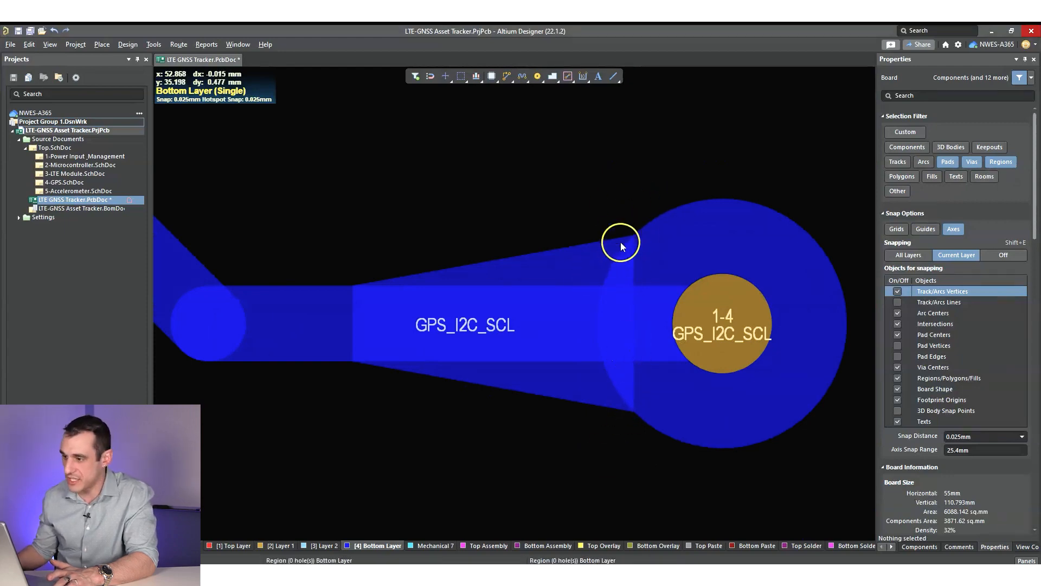
left_click(594, 253)
left_click_drag(634, 235, 729, 200)
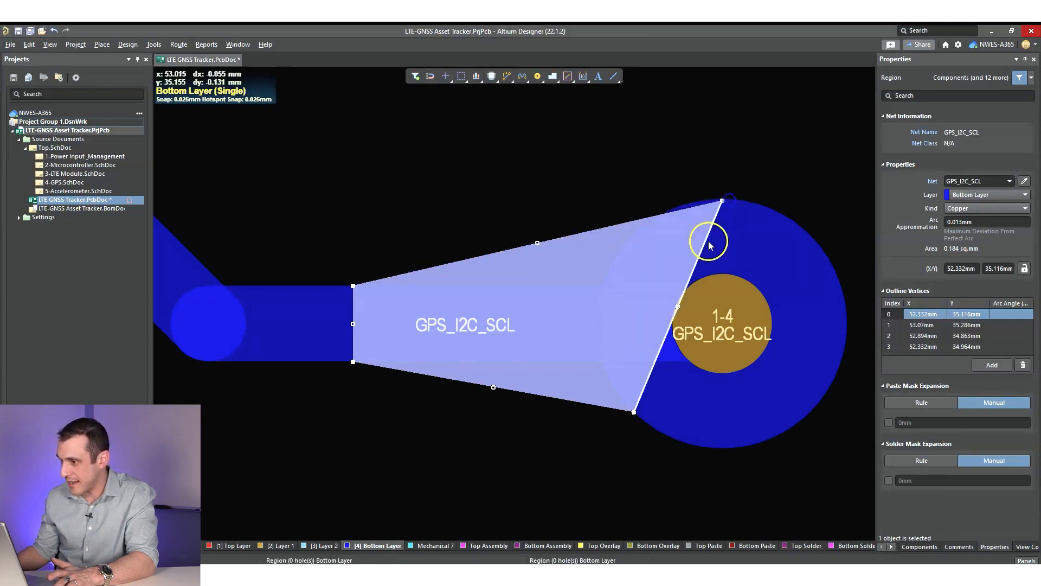
left_click_drag(634, 413, 728, 446)
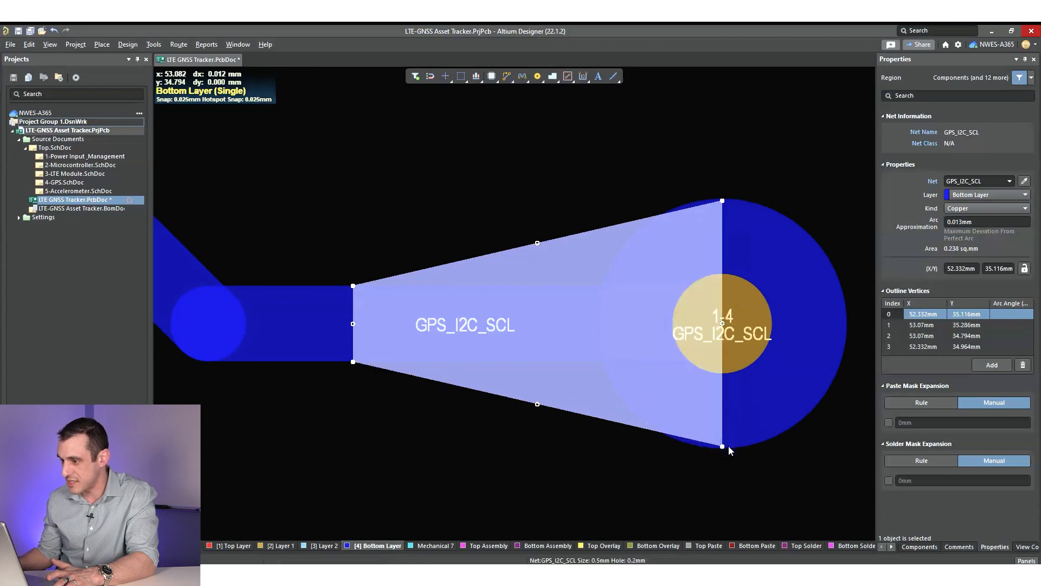
left_click(642, 464)
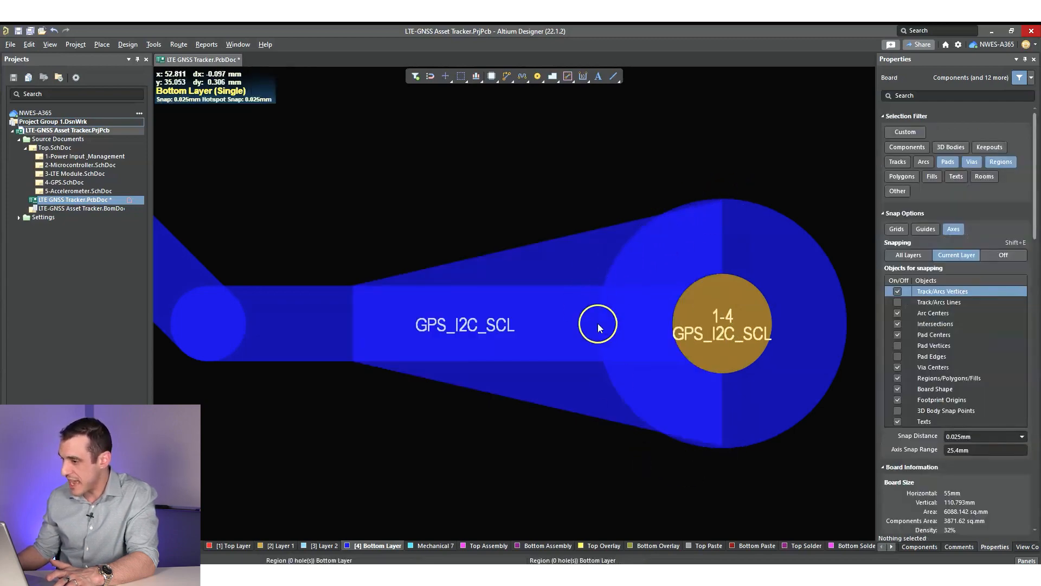
Step: Pull the GPS_I2C_SCL teardrop's via-side corners back inside the via edge, to X 53.017 mm with Y 35.283 mm and 34.797 mm
left_click(717, 443)
left_click_drag(716, 443, 695, 445)
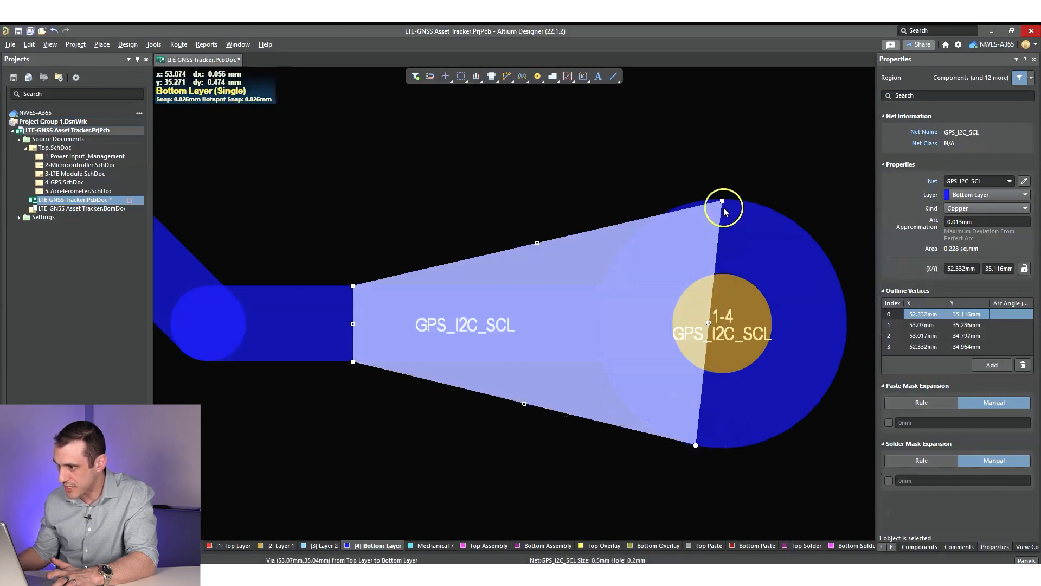
left_click_drag(722, 200, 695, 202)
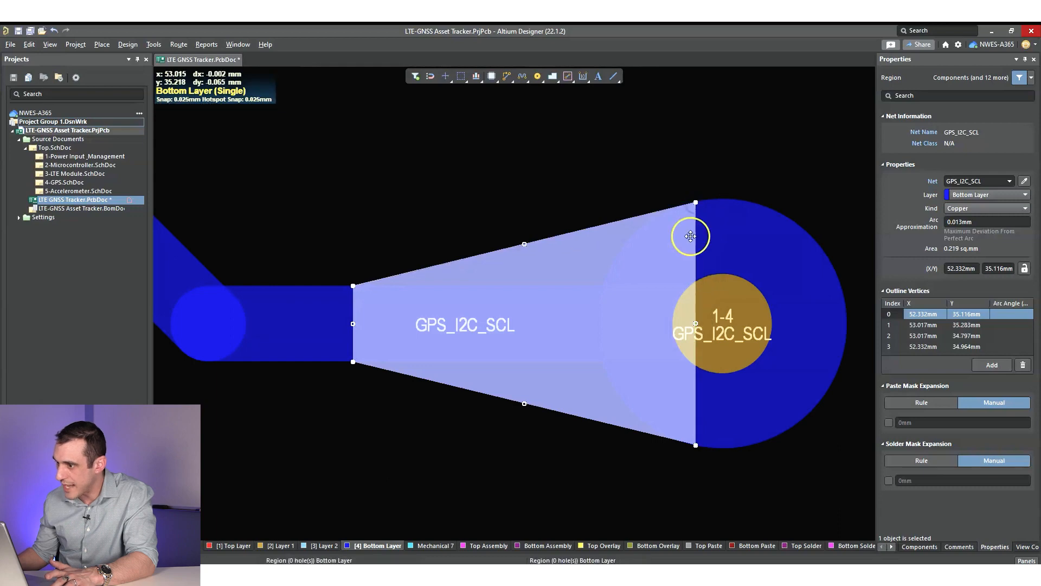
left_click(609, 174)
scroll(657, 291, "down", 6, "ctrl")
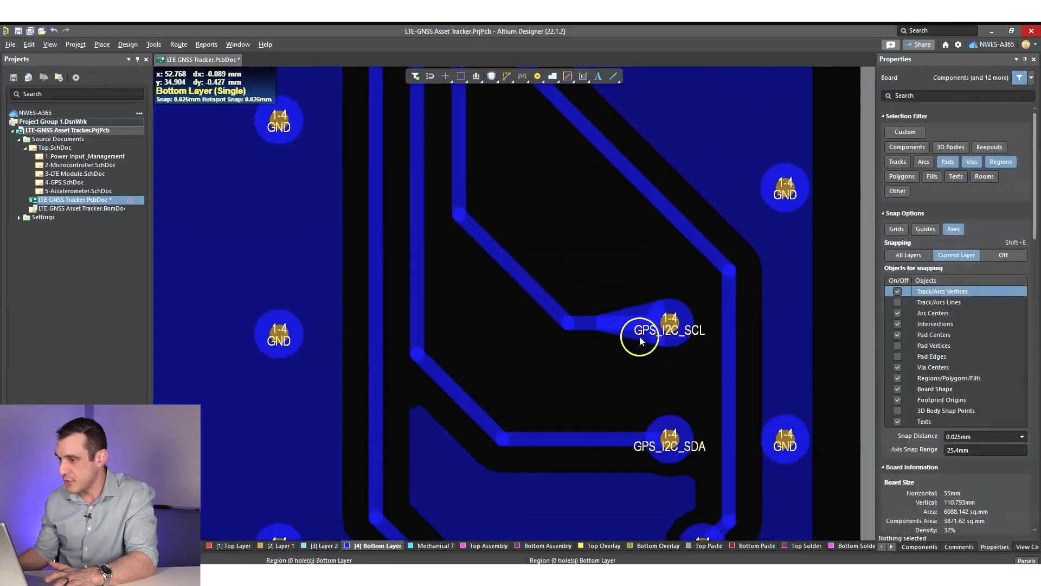
Step: Copy the GPS_I2C_SCL teardrop region with its via centre as reference point and paste it onto the GPS_I2C_SDA via's centre
left_click(639, 336)
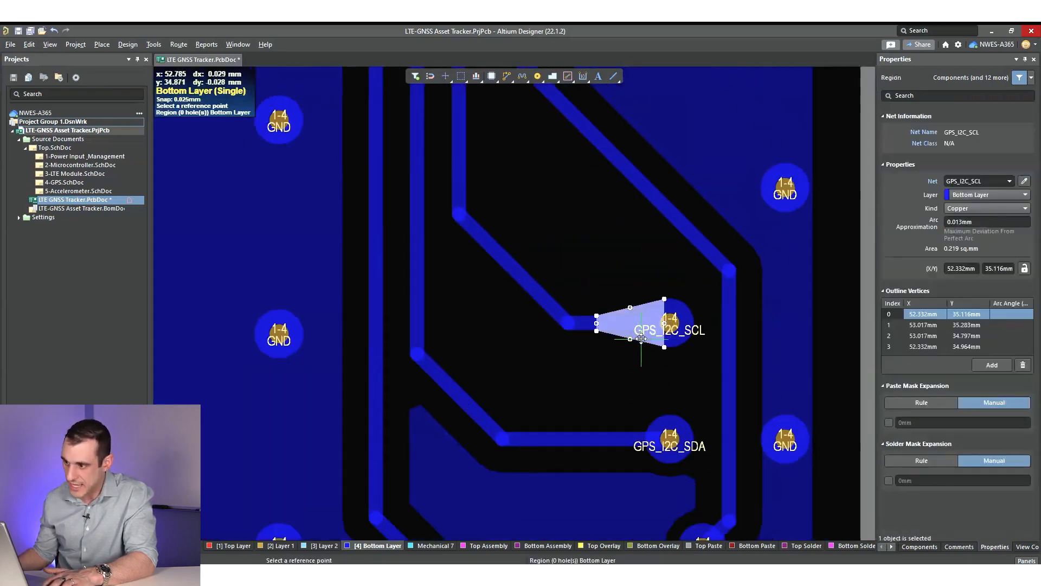
left_click(670, 324)
right_click_drag(662, 387, 625, 309)
key("ctrl+v")
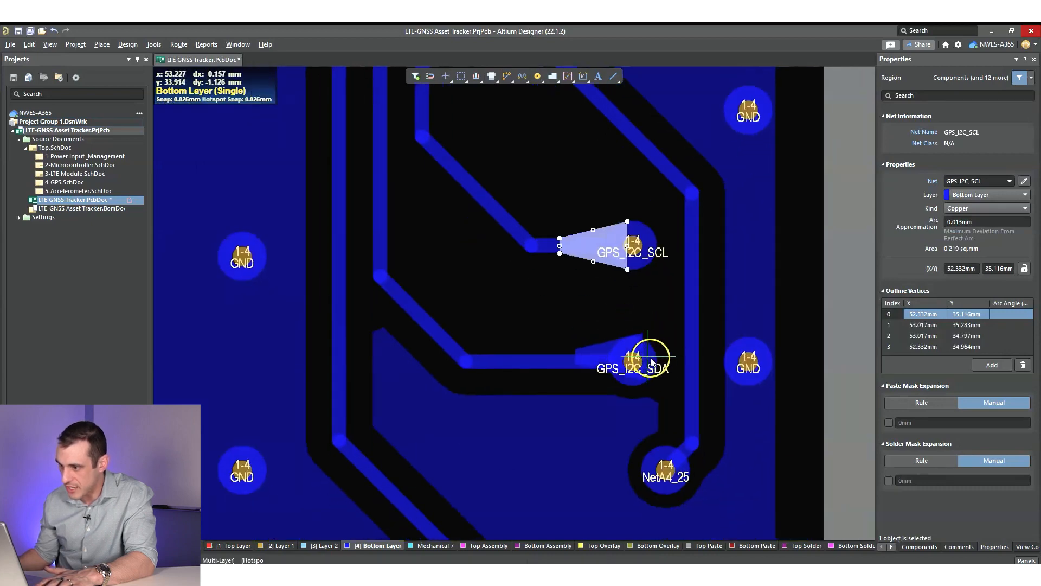
left_click(634, 362)
right_click_drag(642, 377, 505, 250)
scroll(599, 176, "up", 3, "ctrl")
left_click(491, 279)
scroll(490, 279, "up", 3, "ctrl")
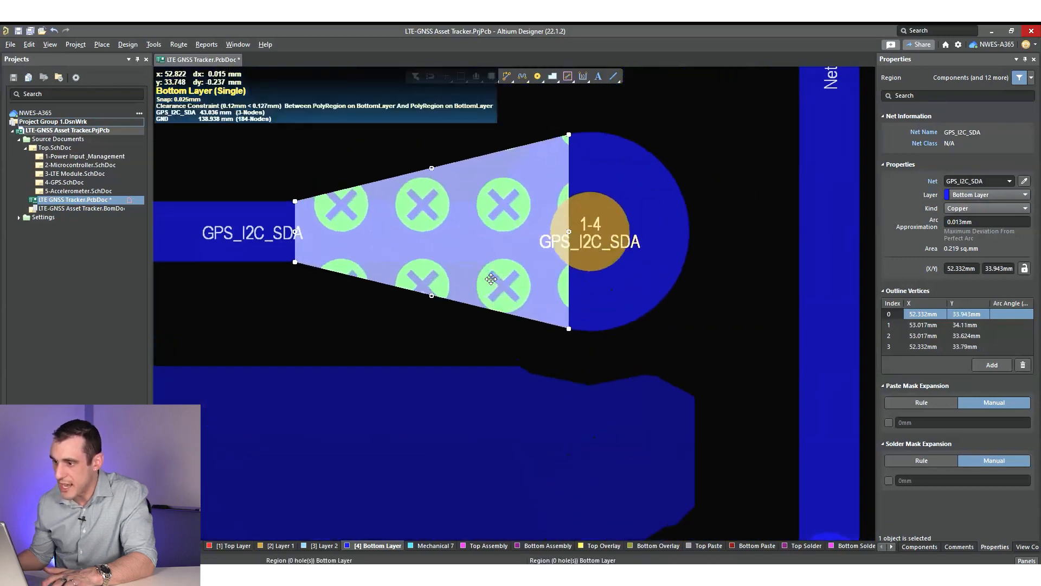
Step: Make polygons selectable and repour the bottom-layer GND polygon around the pasted GPS_I2C_SDA teardrop
left_click(516, 439)
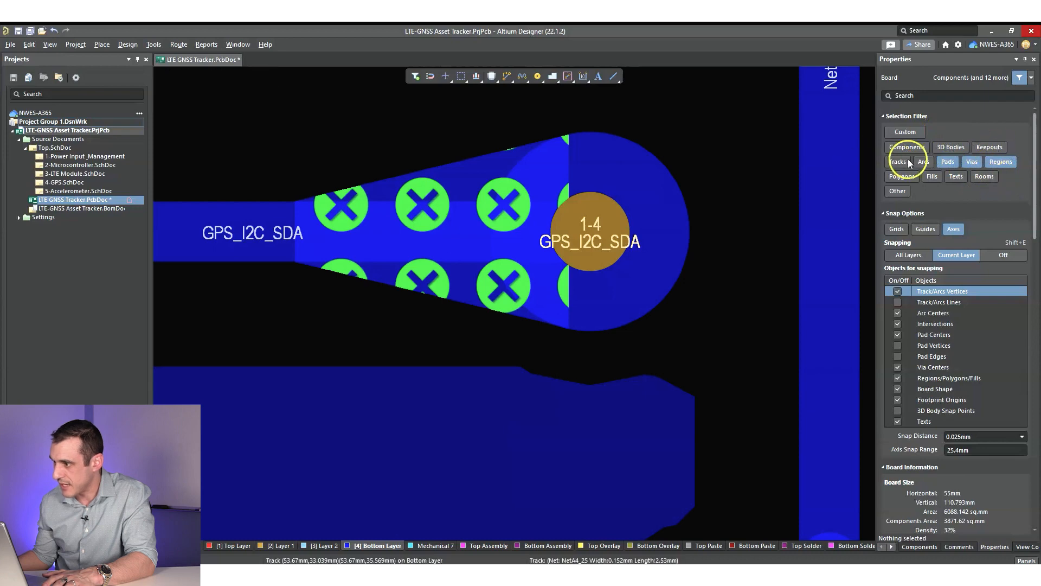
left_click(490, 491)
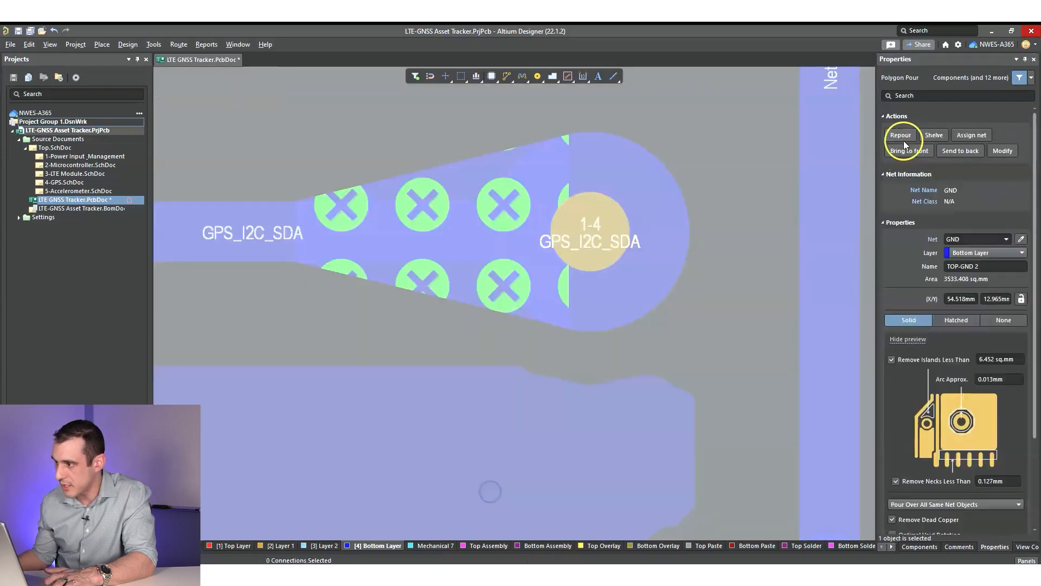
left_click(901, 139)
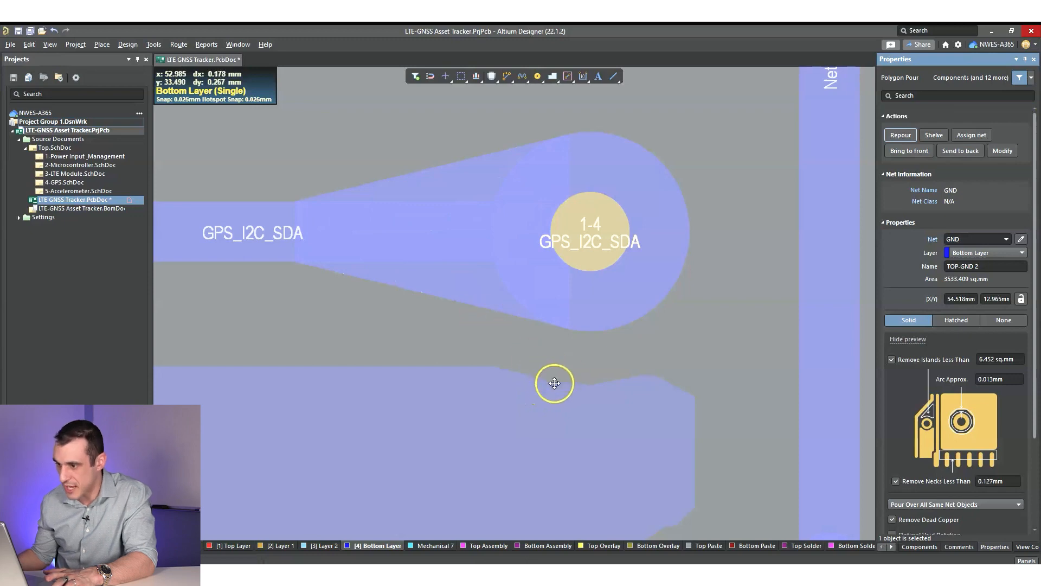
Step: Examine the repoured GND copper edge beside the GPS_I2C_SDA teardrop and compare the teardrops with the neighbouring vias
scroll(554, 383, "up", 5, "ctrl")
left_click(553, 347)
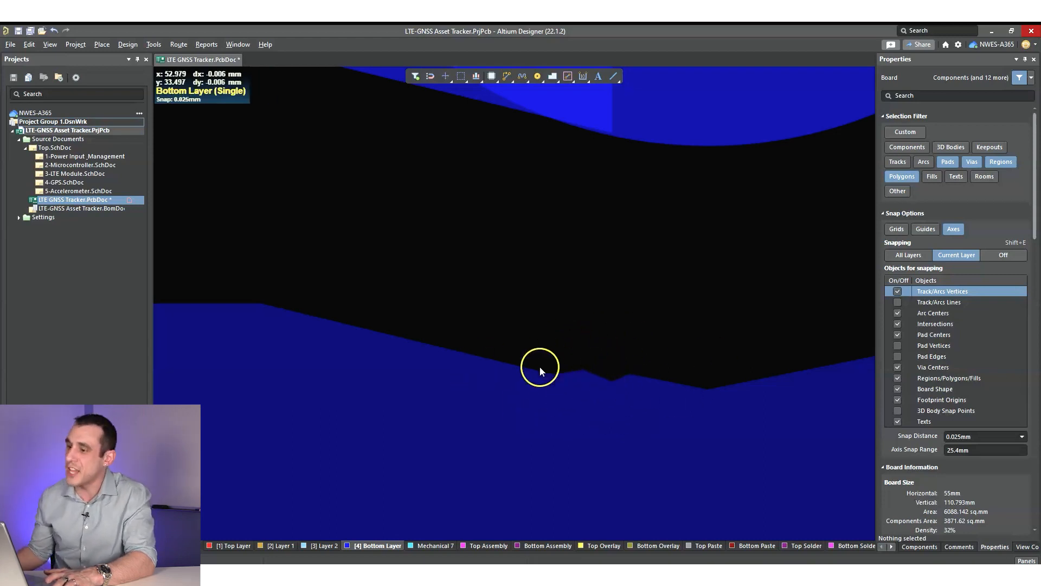
scroll(559, 433, "down", 5, "ctrl")
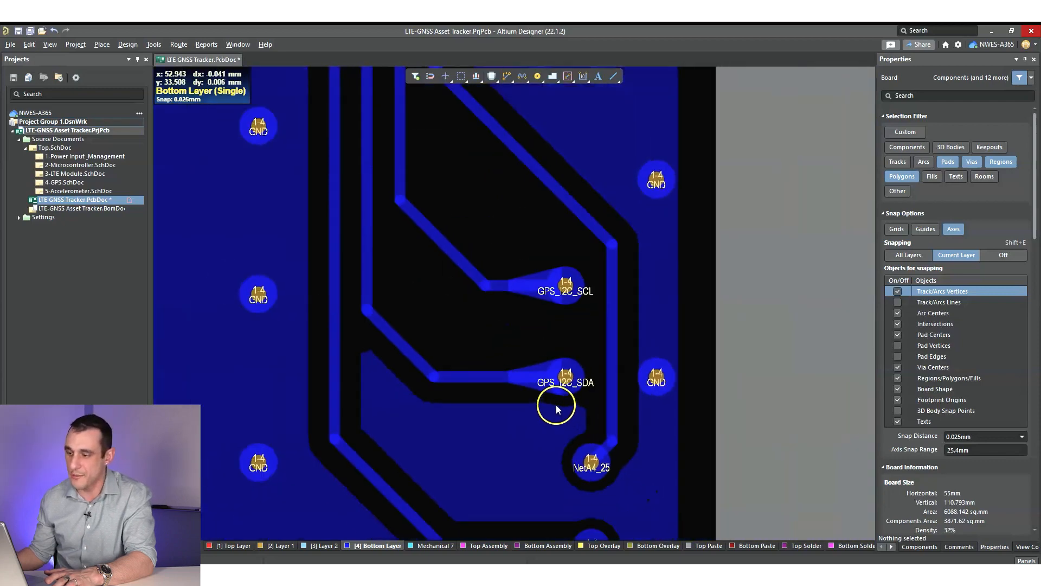
scroll(556, 405, "down", 2, "ctrl")
left_click(548, 376)
left_click(768, 356)
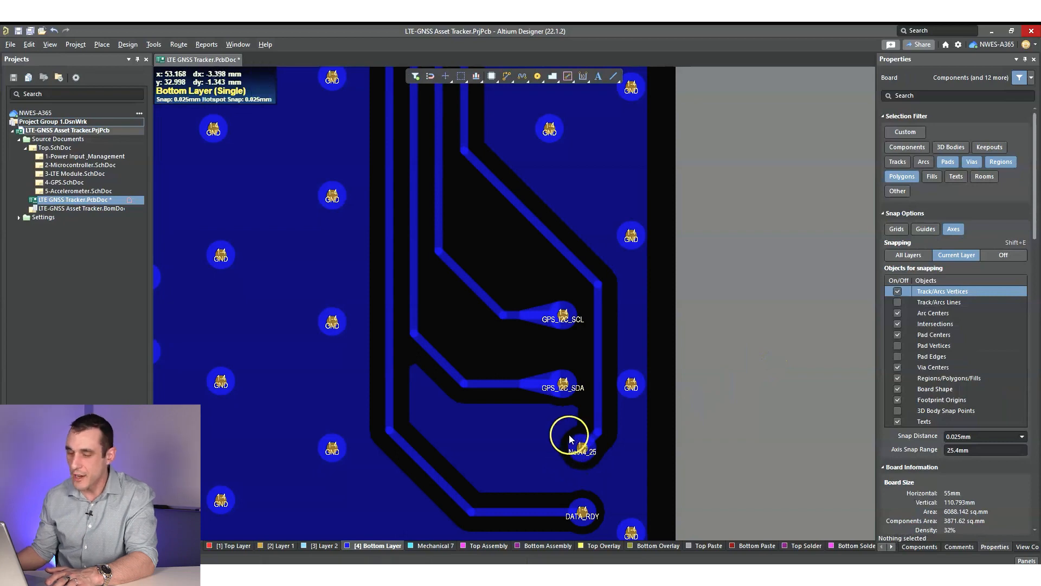
scroll(528, 438, "up", 5, "ctrl")
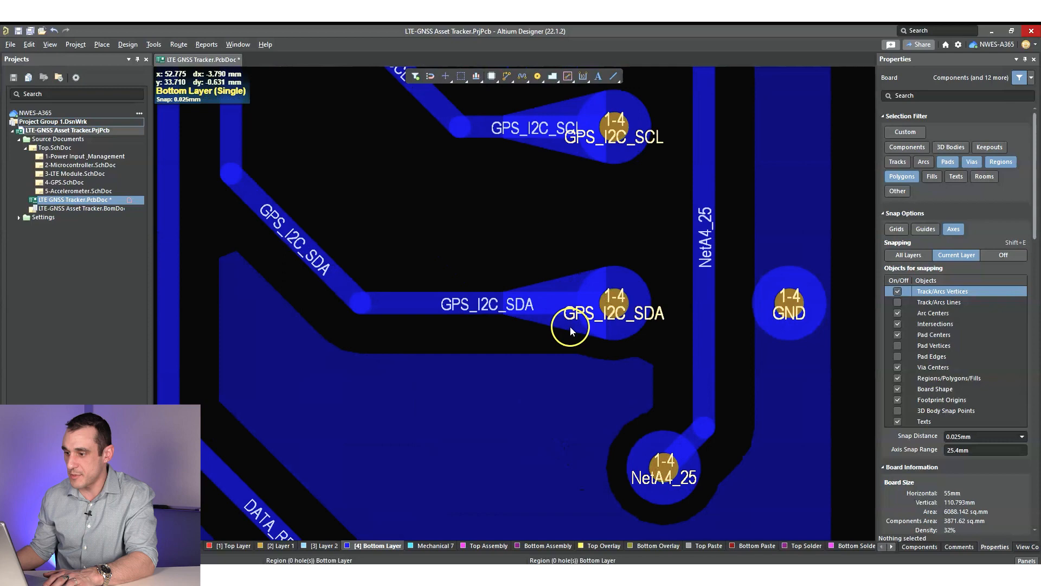
scroll(570, 325, "up", 4, "ctrl")
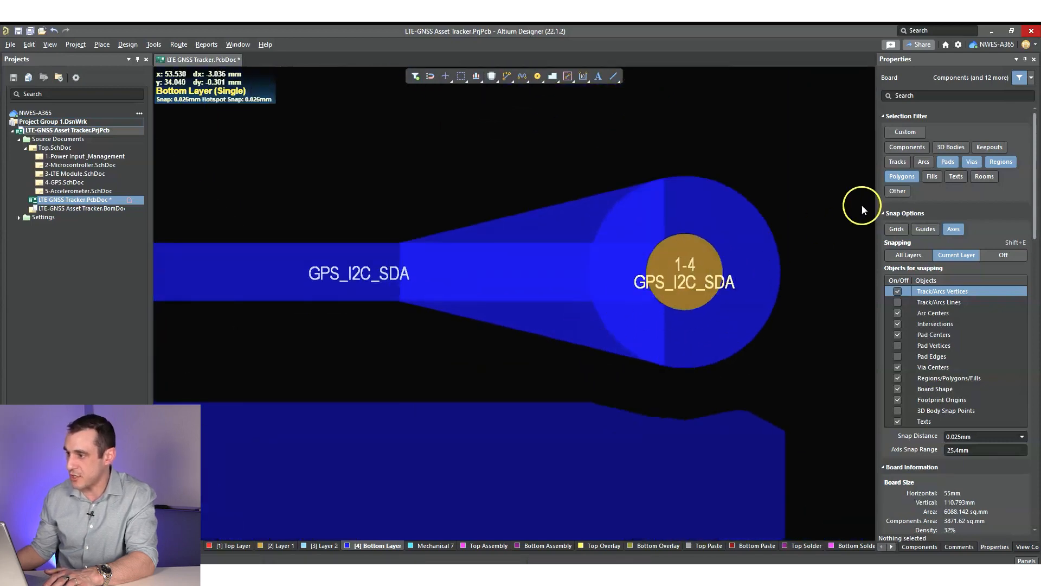
Step: Exclude polygons from selection and check the GPS_I2C_SDA teardrop region on its own and within the surrounding board
left_click(902, 176)
left_click(545, 307)
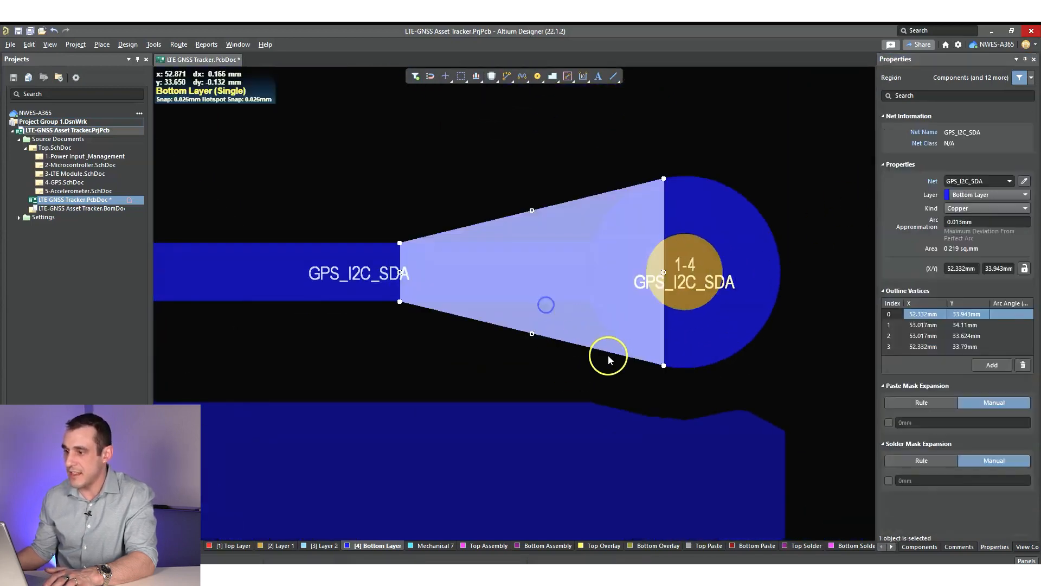
scroll(611, 353, "down", 6, "ctrl")
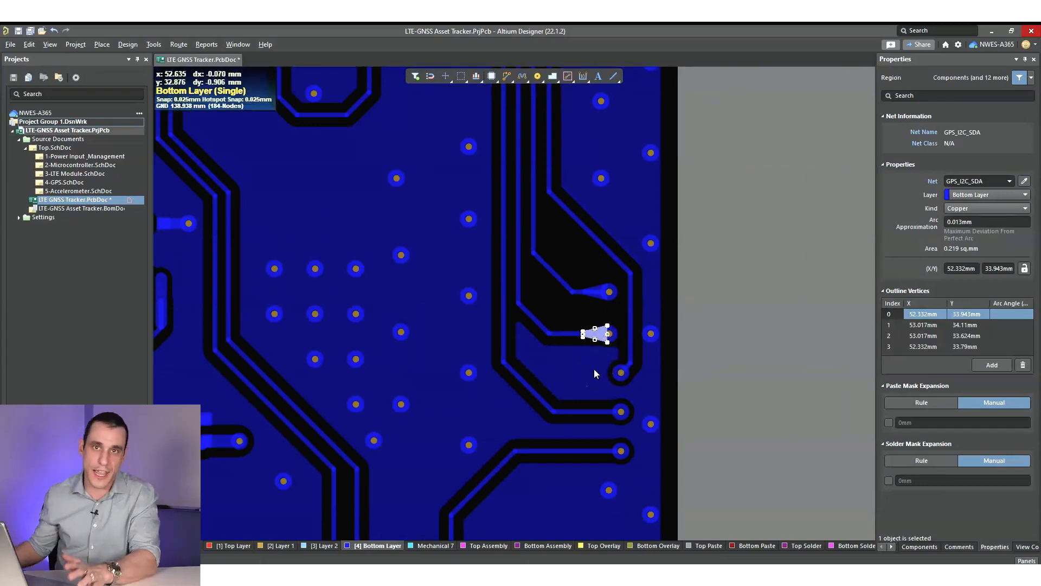
left_click(685, 345)
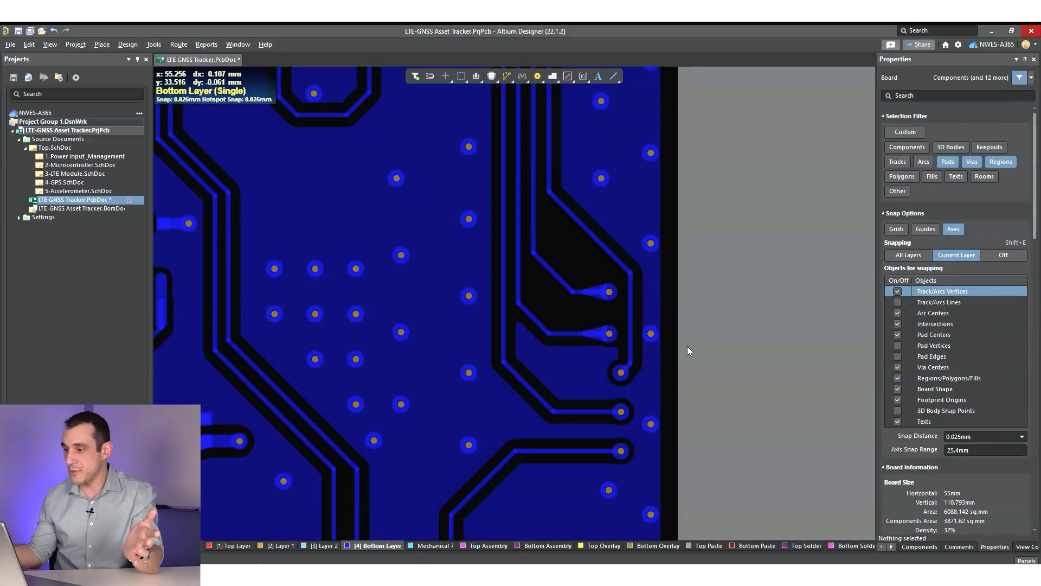